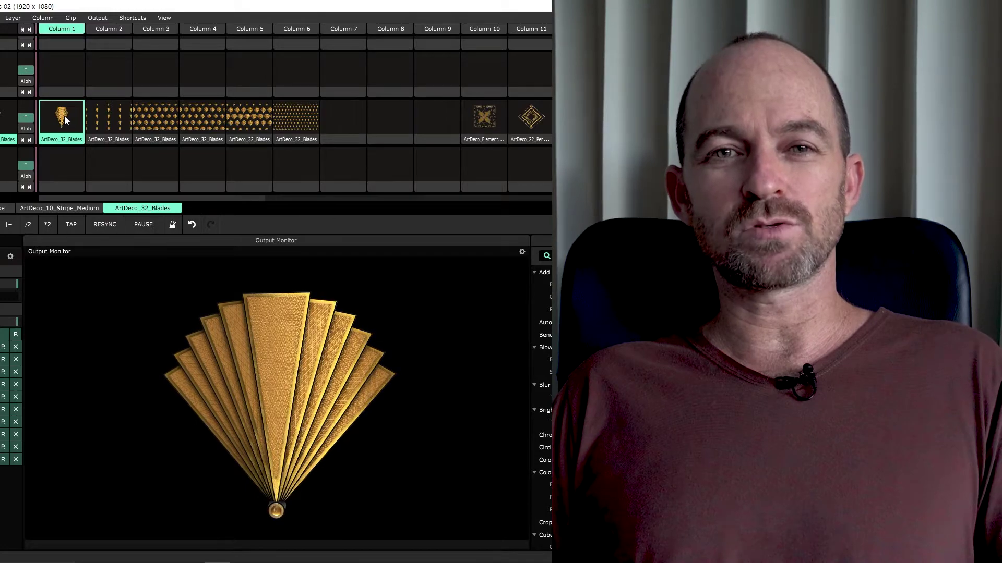
Preview the tiled fan clips in Columns 3, 5 and 6.
left_click(154, 118)
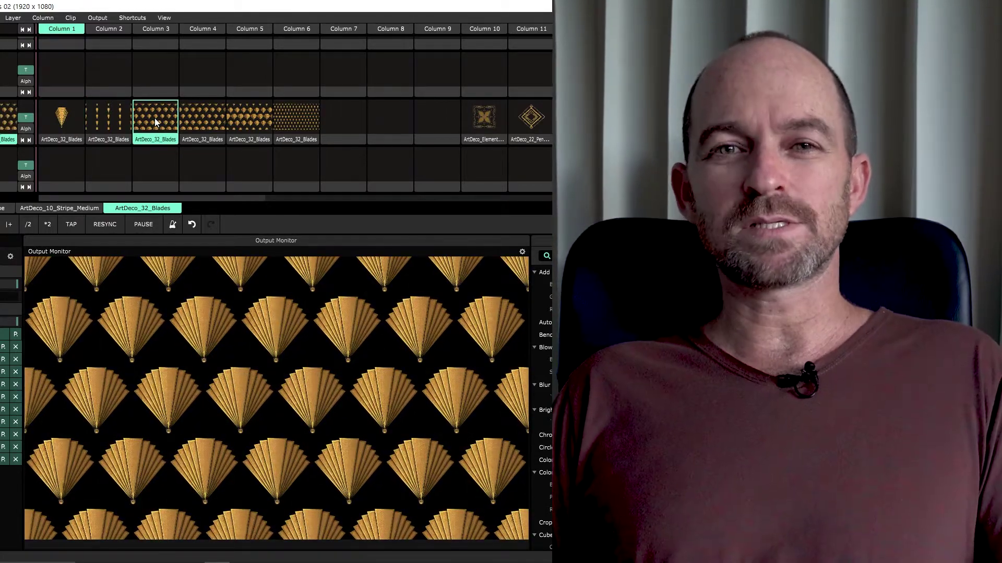
scroll(542, 407, "down", 5)
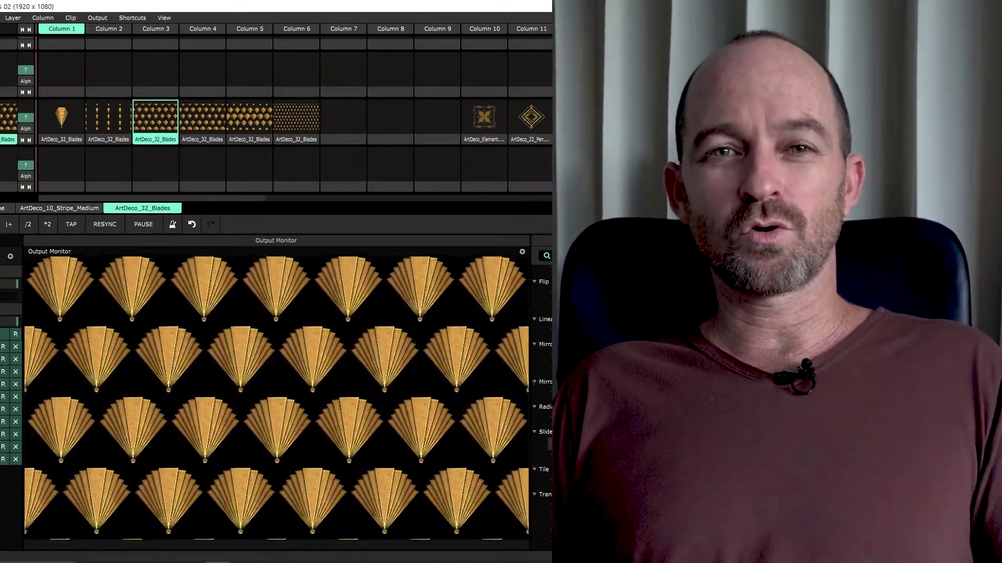
left_click(250, 118)
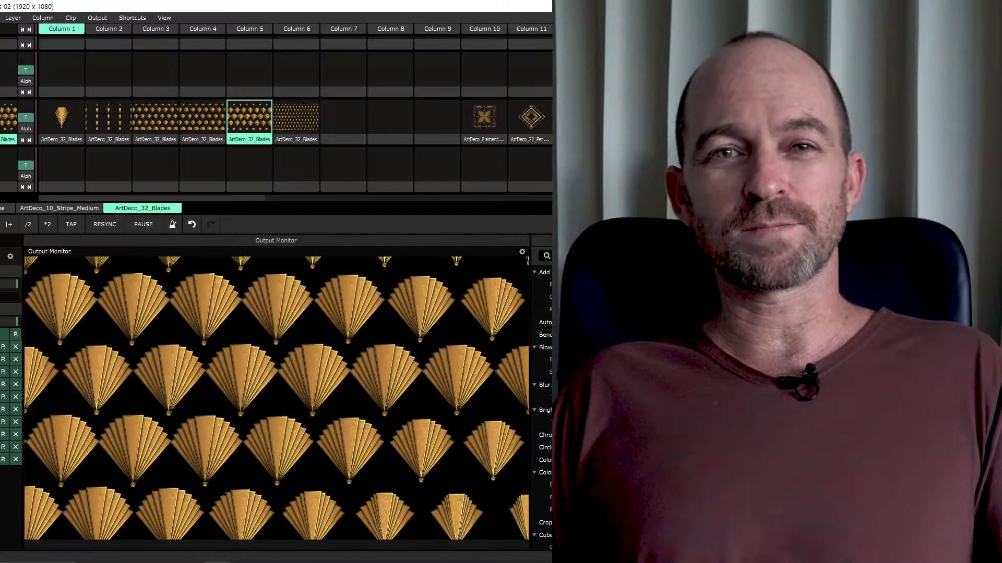
left_click(297, 118)
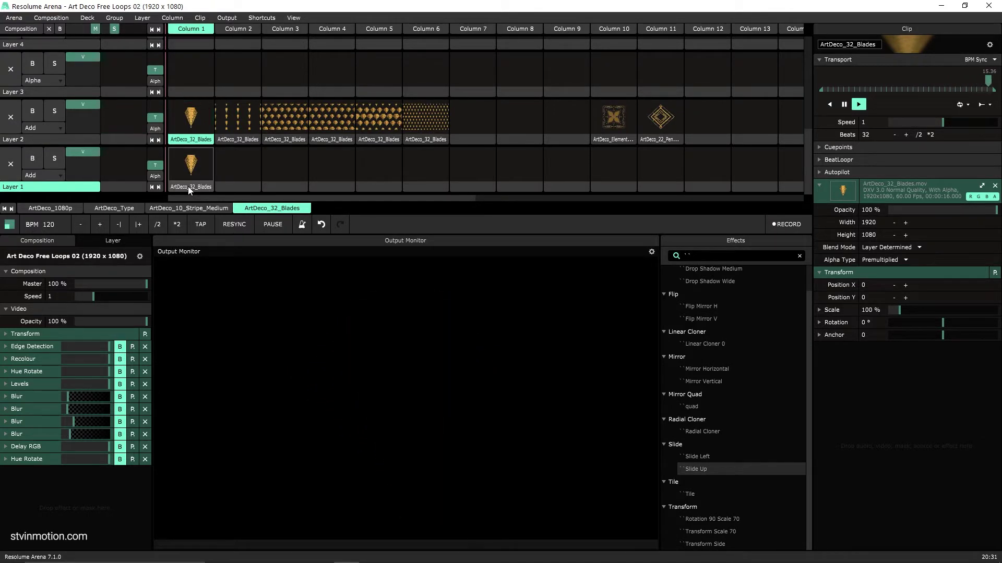
Copy the Blades fan clip into Layer 1 Column 2, launch it and apply the Tile effect.
left_click_drag(187, 186, 231, 176)
left_click(232, 168)
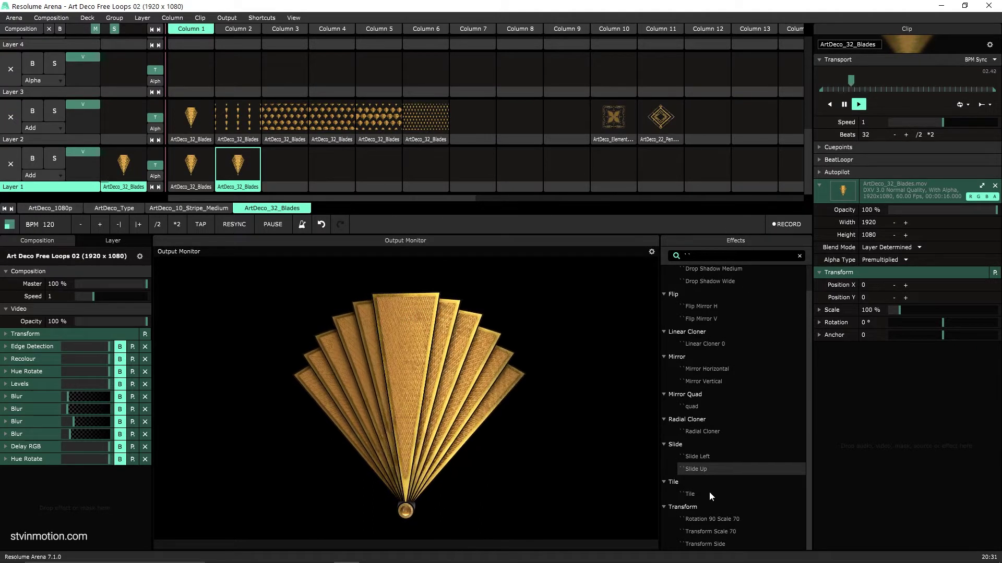
left_click_drag(710, 496, 862, 414)
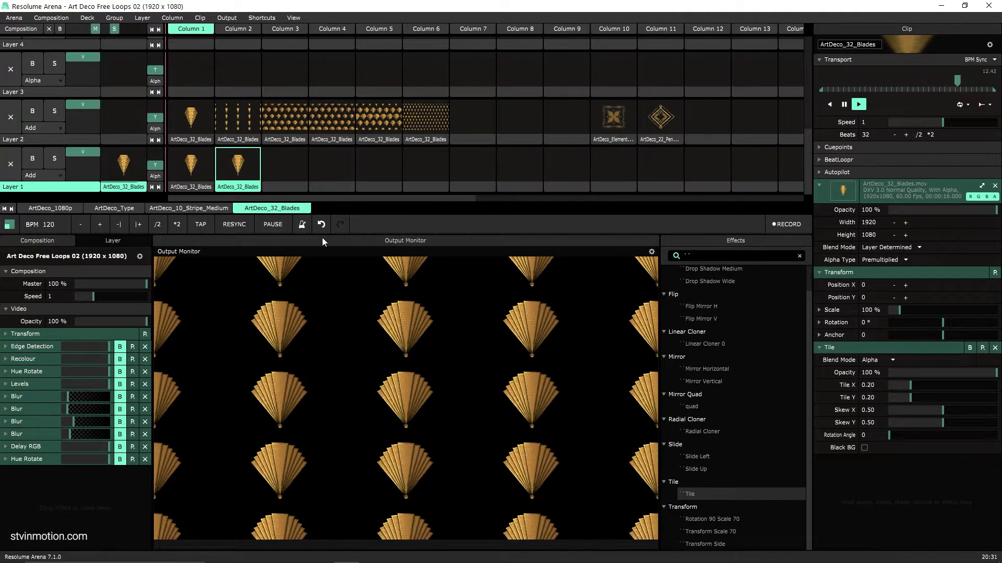
left_click(285, 117)
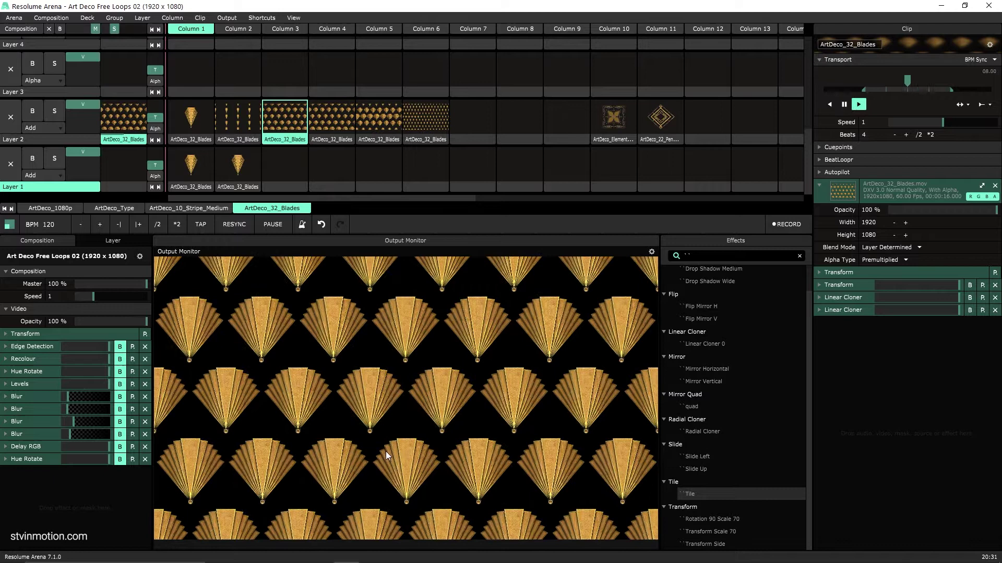
Copy the fan clip to Layer 1 Column 3 and add a Linear Cloner with Center -1 and Tail Length 0.50.
left_click_drag(196, 188, 287, 171)
left_click(286, 171)
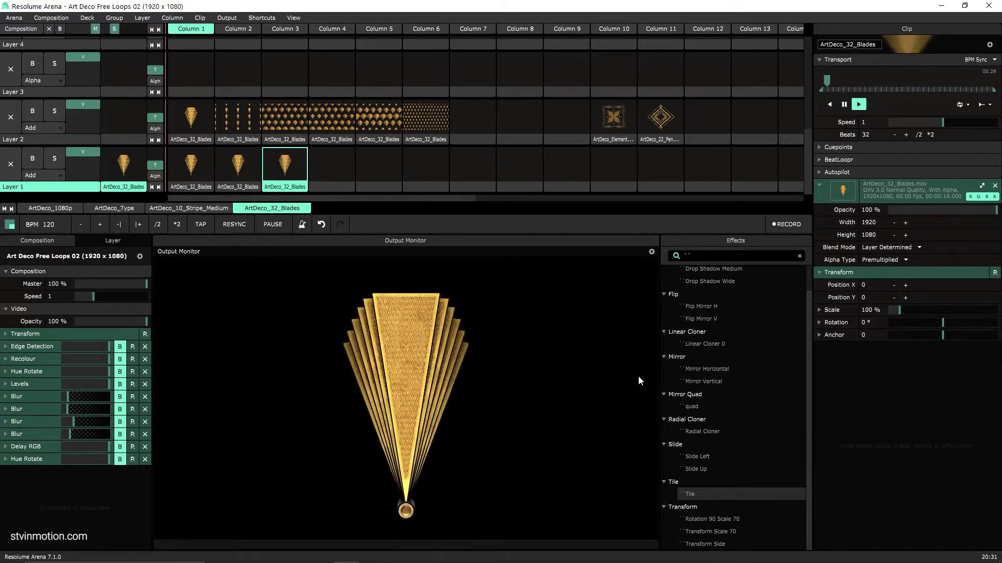
left_click_drag(702, 346, 860, 409)
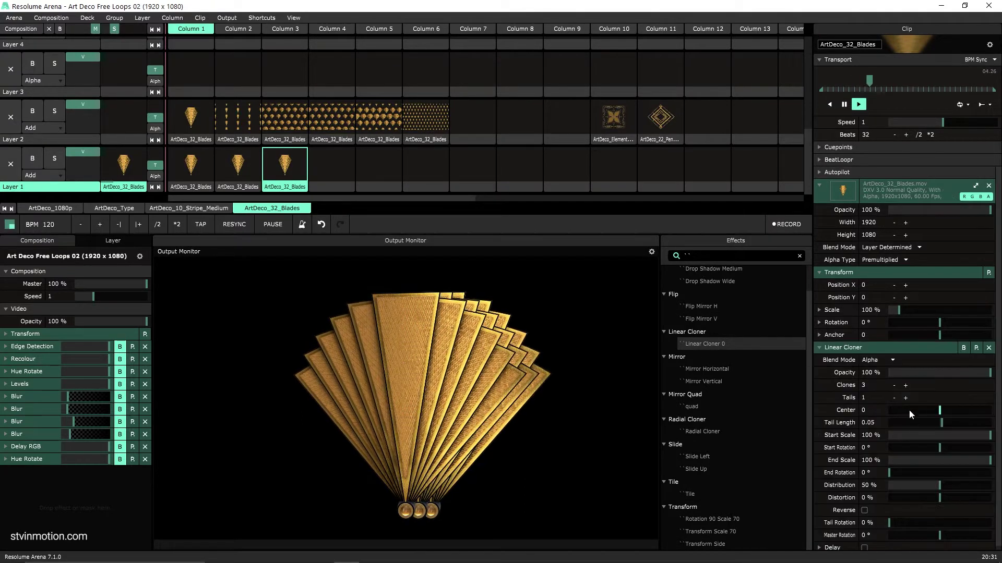
left_click_drag(941, 413, 878, 422)
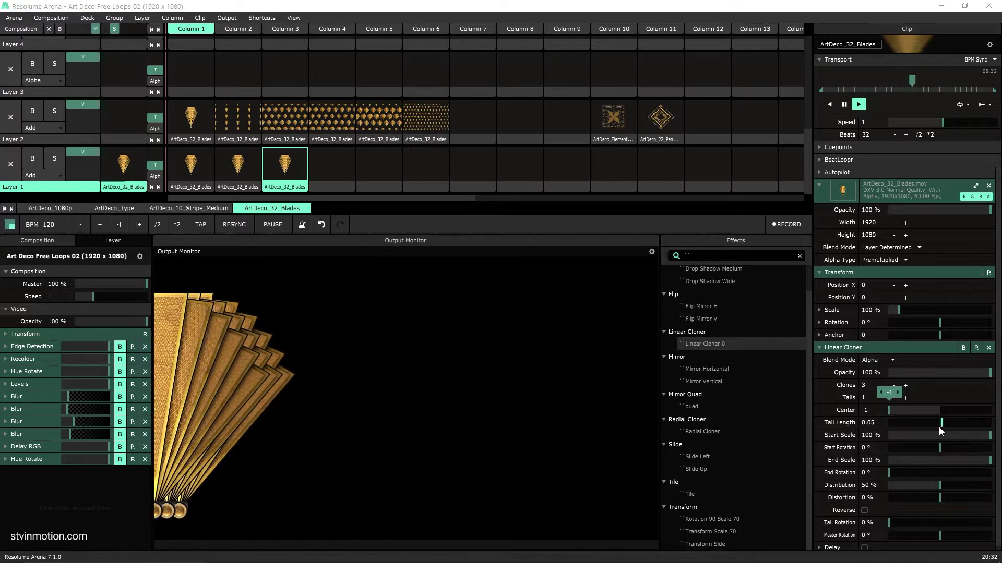
left_click_drag(939, 427, 964, 426)
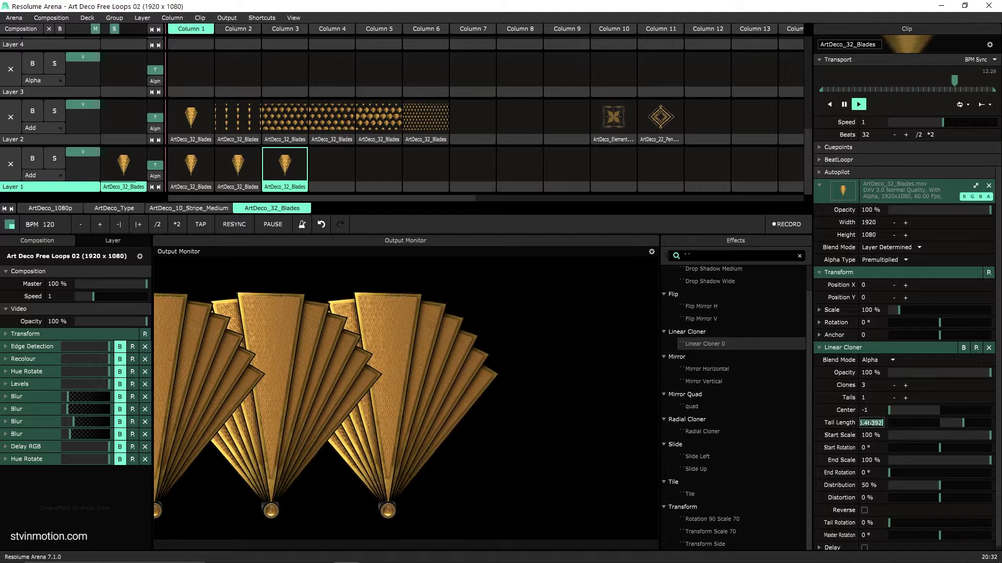
type("0.5")
key("Return")
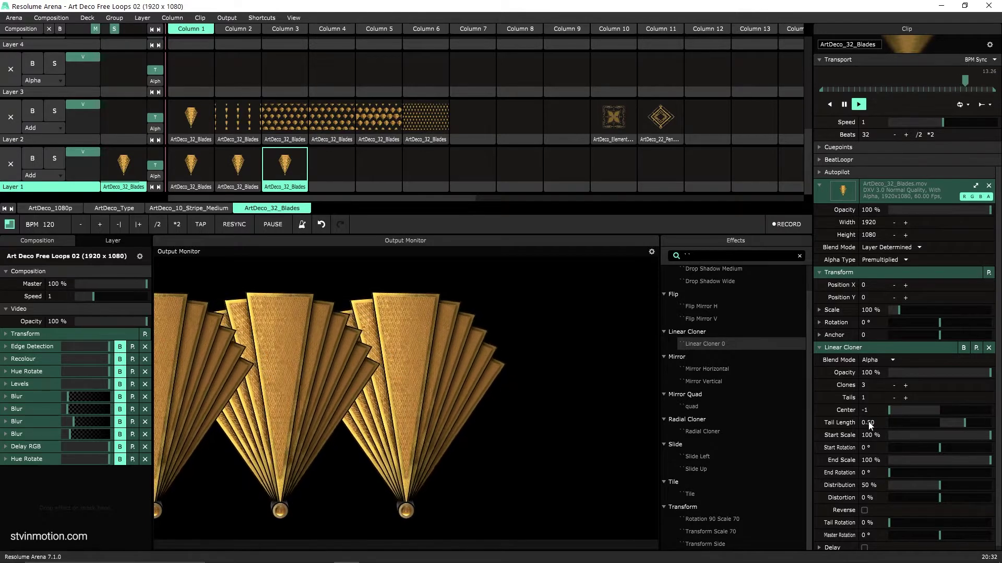
Give the cloner 2 tails, a smaller start scale and -50 % distortion, and add a second Linear Cloner.
left_click(906, 398)
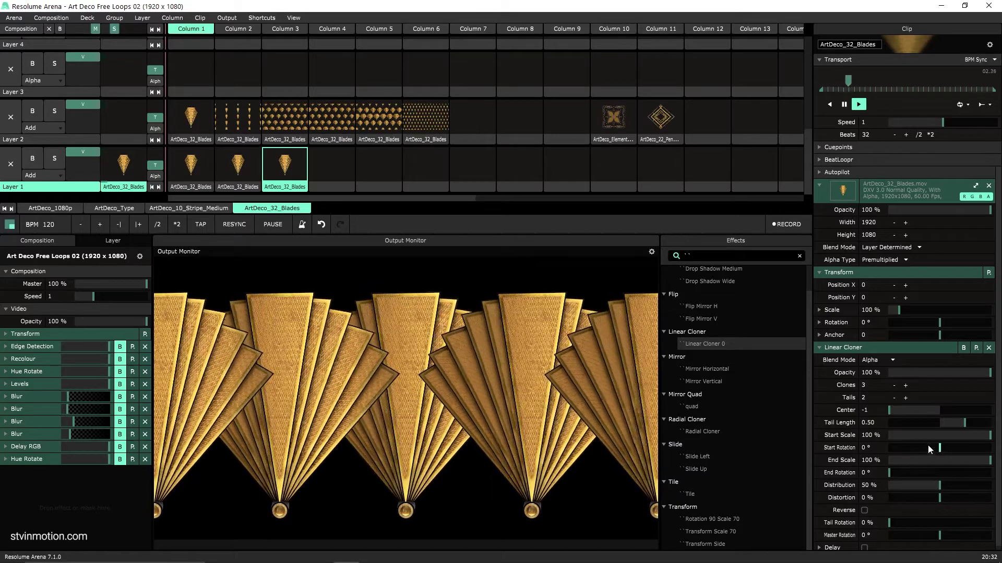
left_click_drag(988, 436, 942, 452)
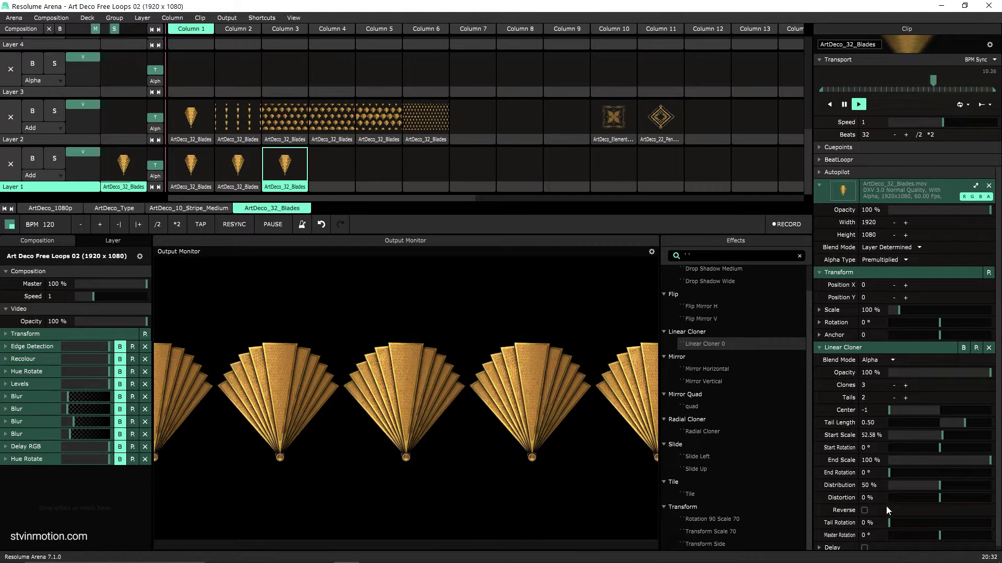
left_click_drag(941, 500, 918, 501)
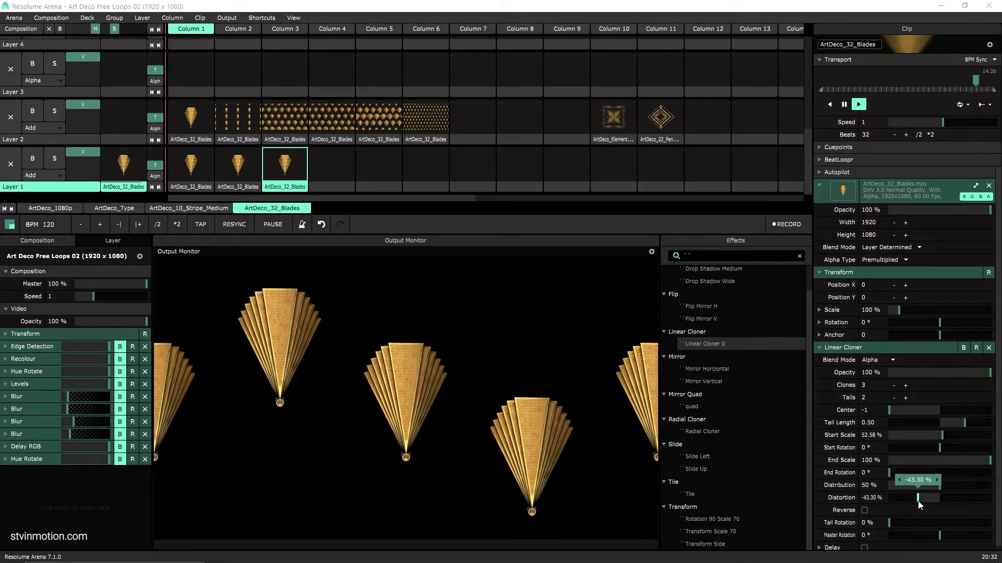
double_click(868, 498)
type("-")
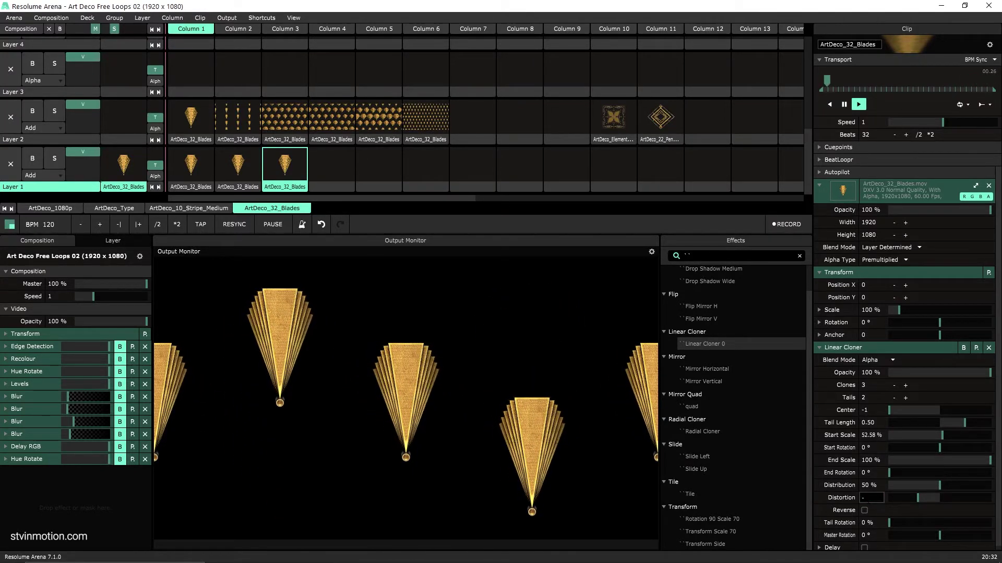
type("50")
key("Return")
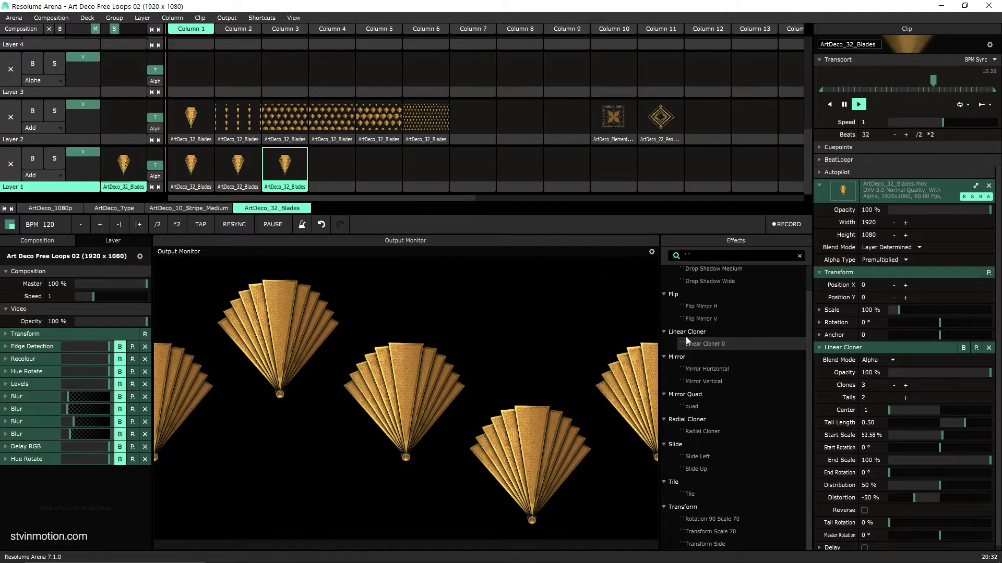
left_click_drag(686, 339, 879, 547)
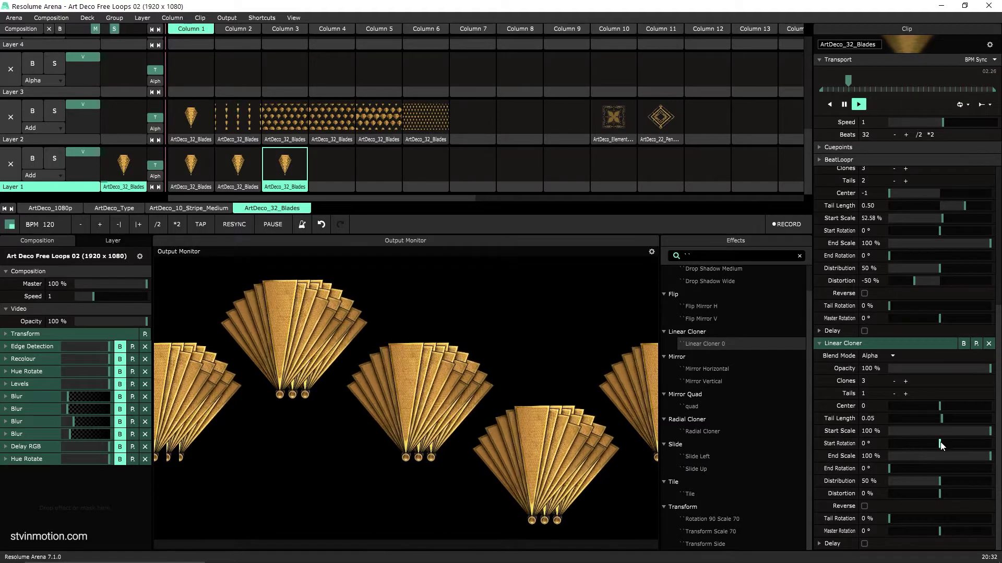
Set the second Linear Cloner's Start Rotation to -90° and Start Scale to 56.25 %.
left_click_drag(942, 445, 914, 459)
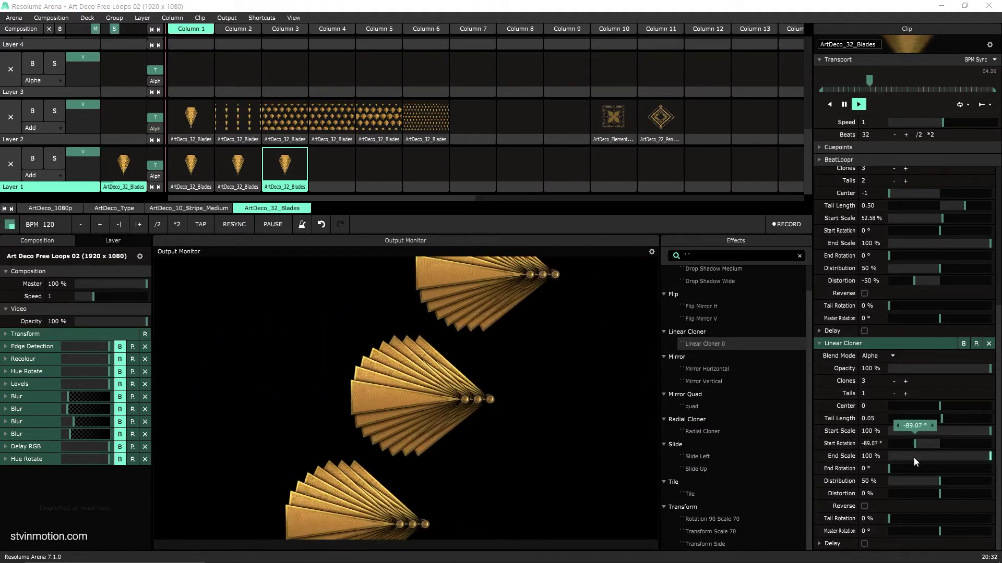
double_click(871, 443)
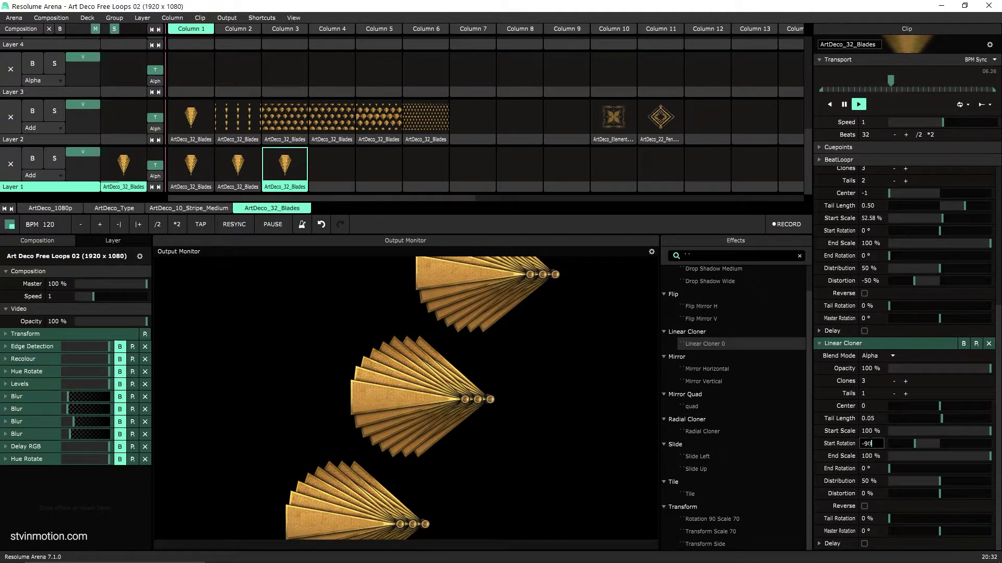
key("Return")
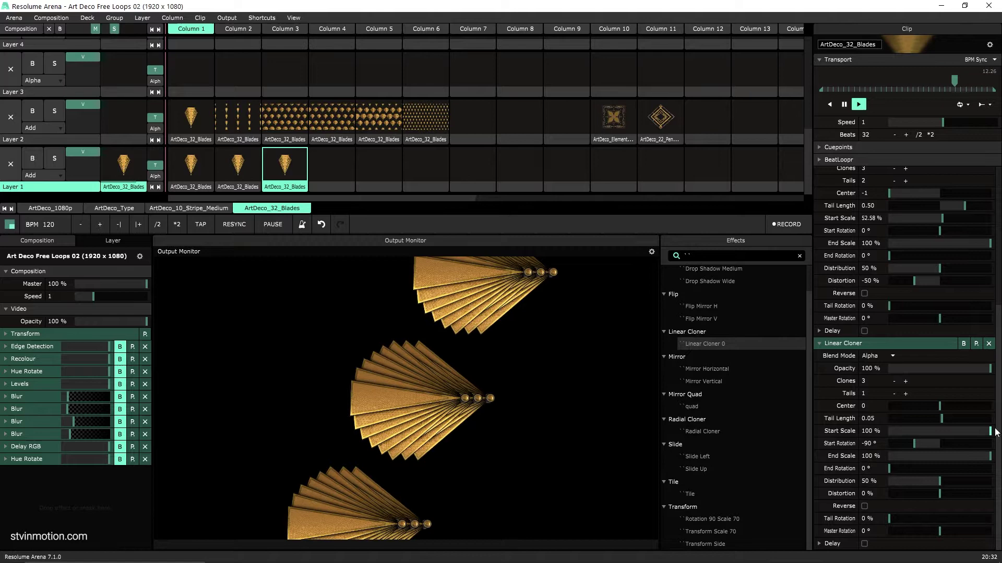
left_click_drag(991, 431, 946, 446)
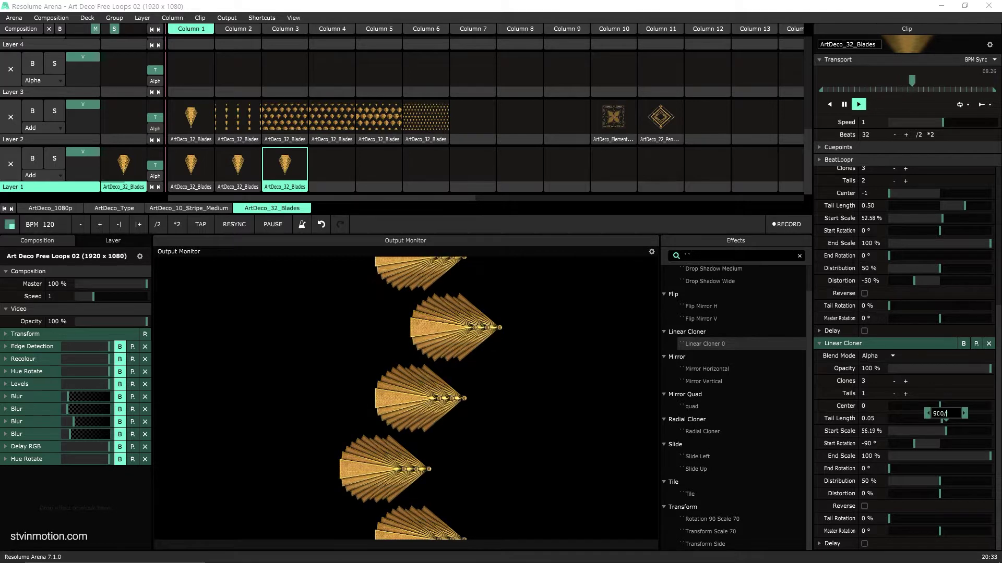
type("16")
key("Return")
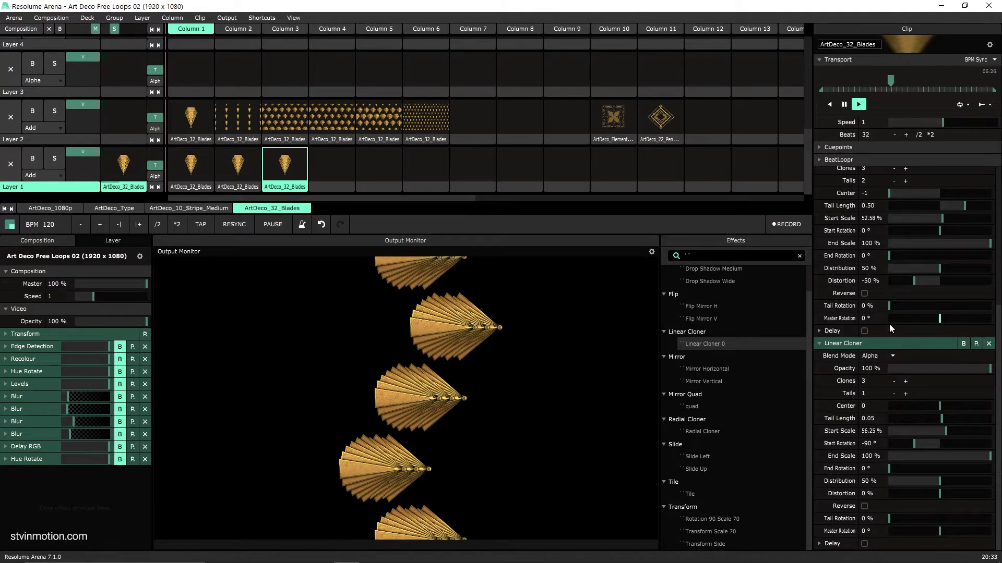
scroll(888, 329, "up", 3)
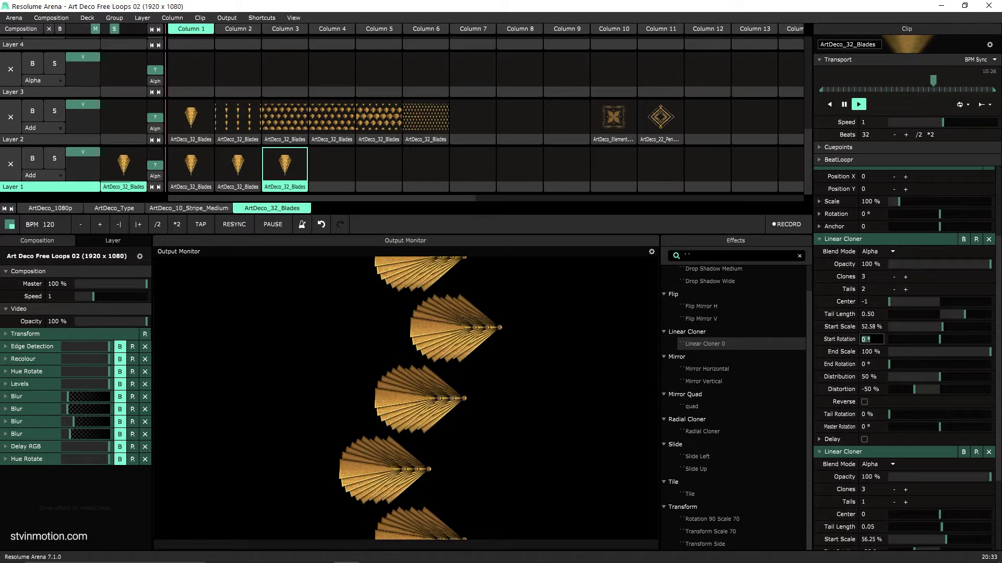
Set first cloner rotation to 90°, second cloner Center -1 with 8 clones, then add Slide Up.
key("Return")
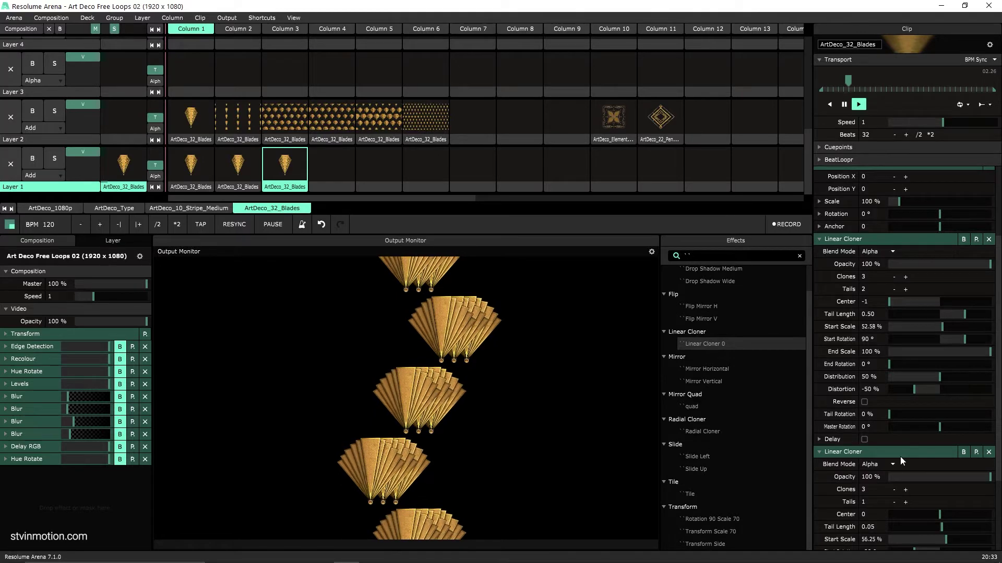
scroll(900, 456, "down", 4)
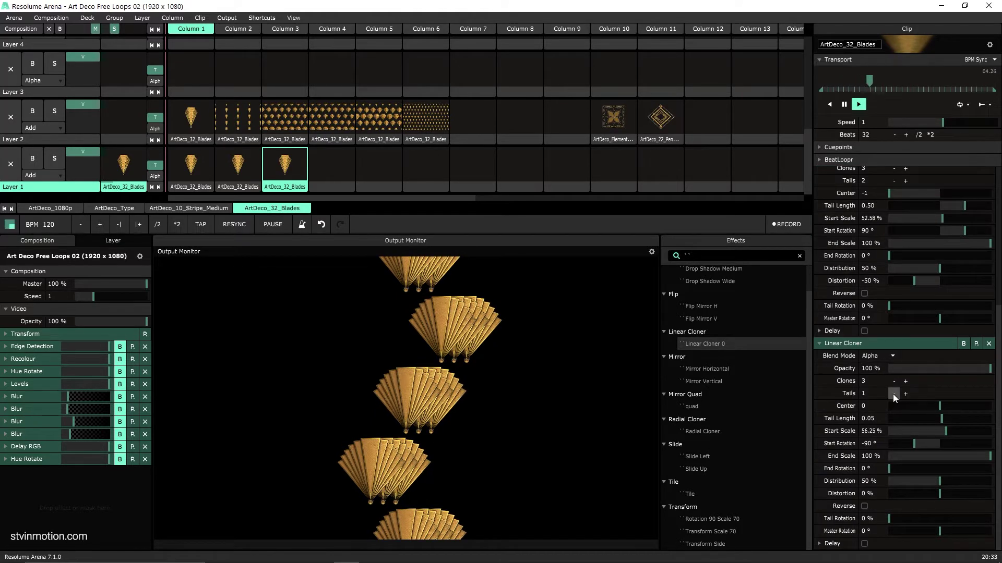
left_click_drag(941, 407, 991, 419)
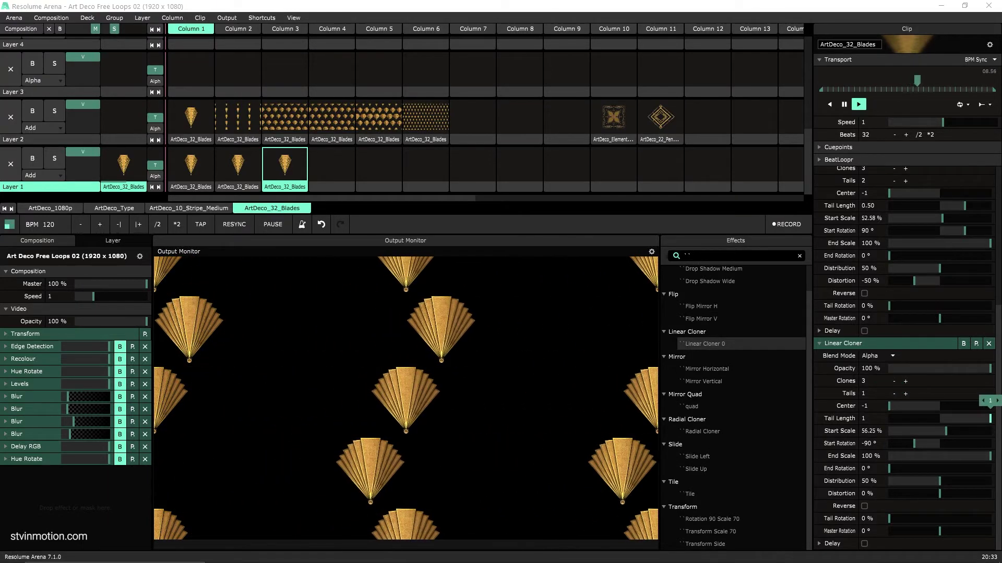
left_click(905, 381)
left_click(905, 381)
left_click(906, 381)
left_click(905, 380)
left_click(906, 381)
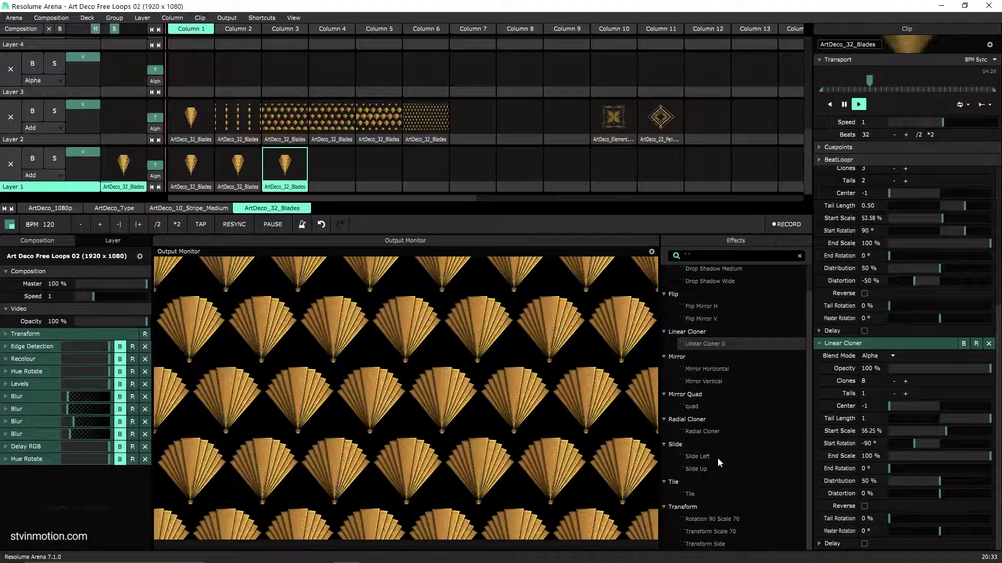
left_click(701, 468)
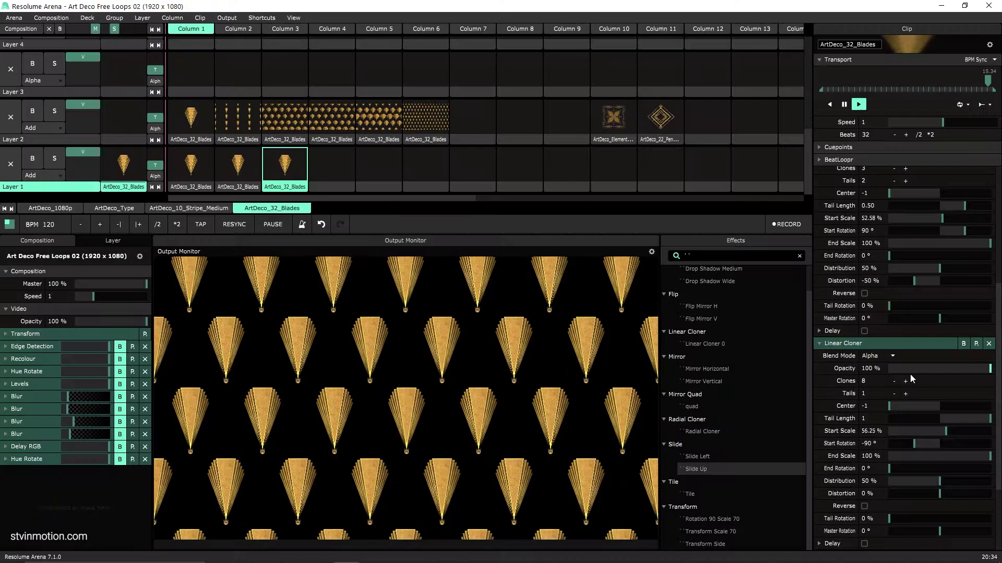
scroll(919, 434, "down", 3)
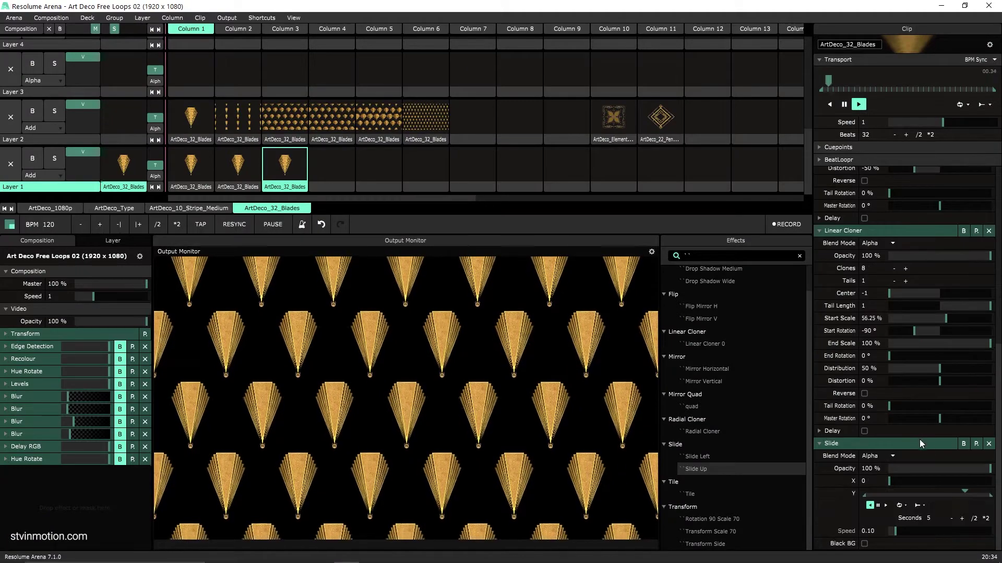
Try the Slide Left preset, remove the Slide effect, and copy the clip into Layer 1 Column 4.
left_click(975, 444)
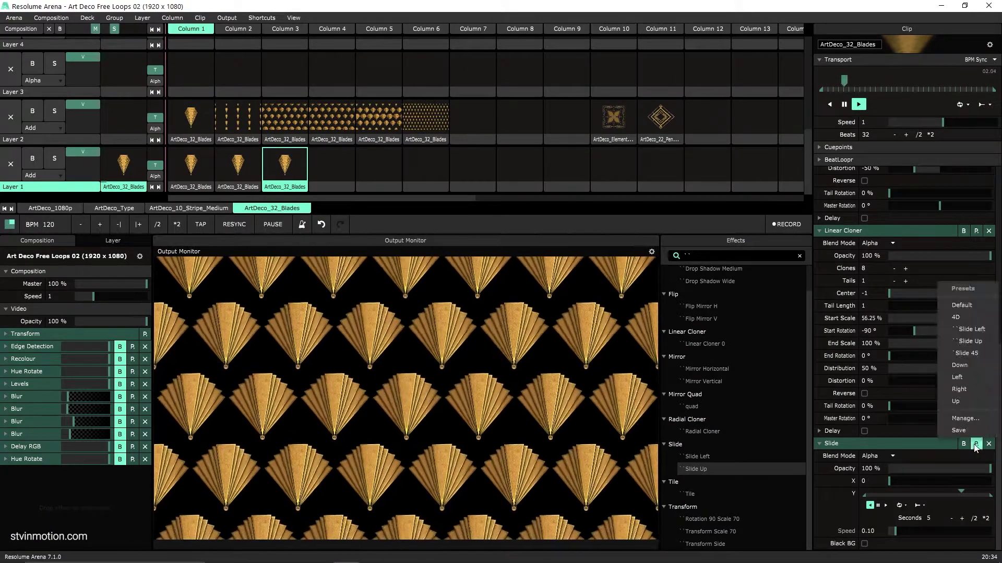
left_click(965, 330)
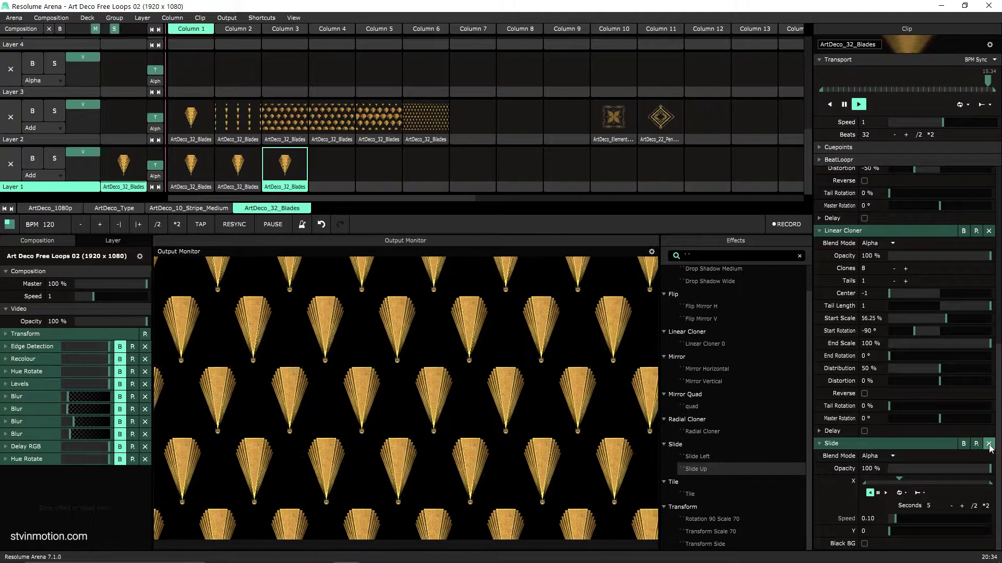
left_click(989, 445)
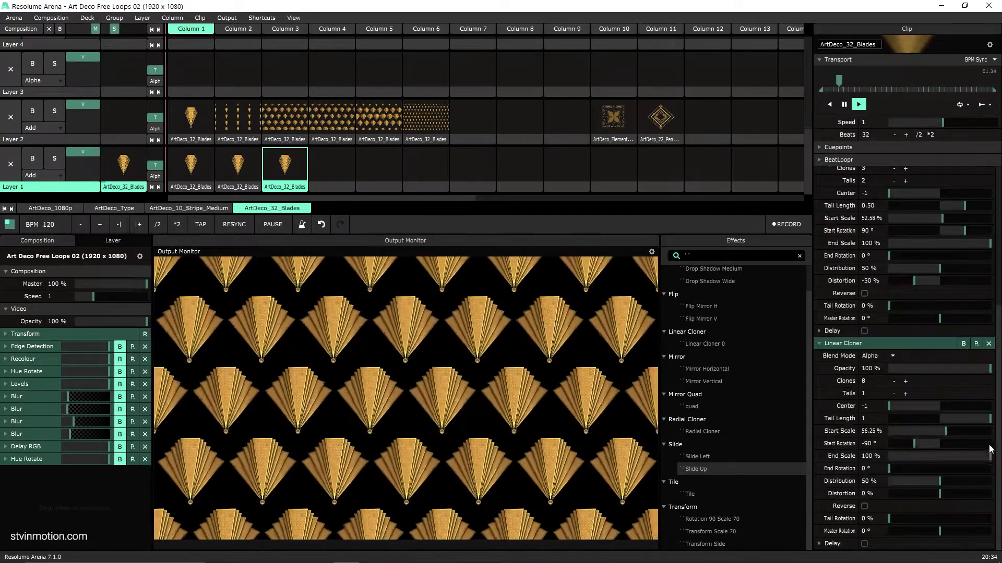
left_click_drag(281, 190, 326, 181)
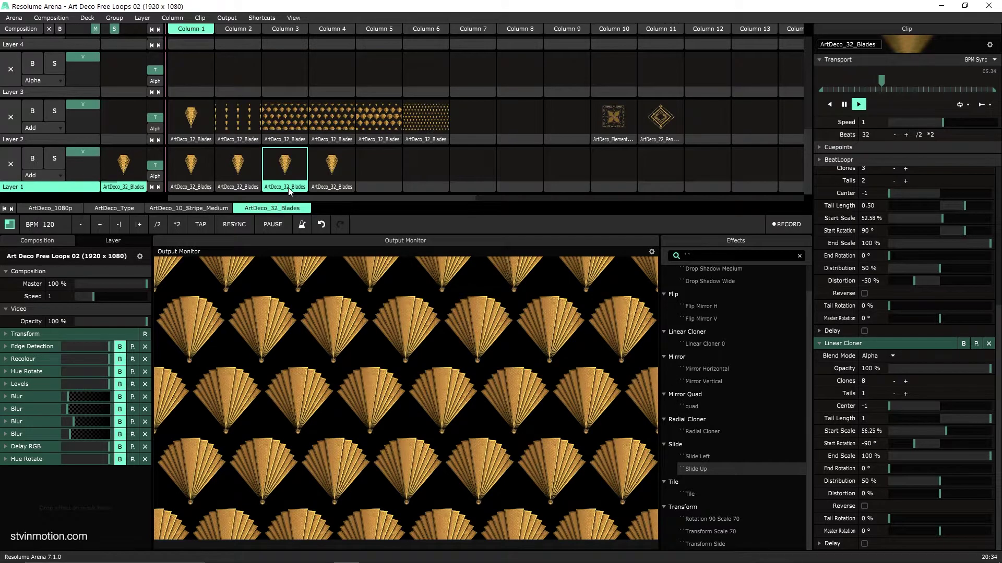
Launch the Column 4 copy and bypass both Linear Cloners to leave a single fan.
left_click(270, 189)
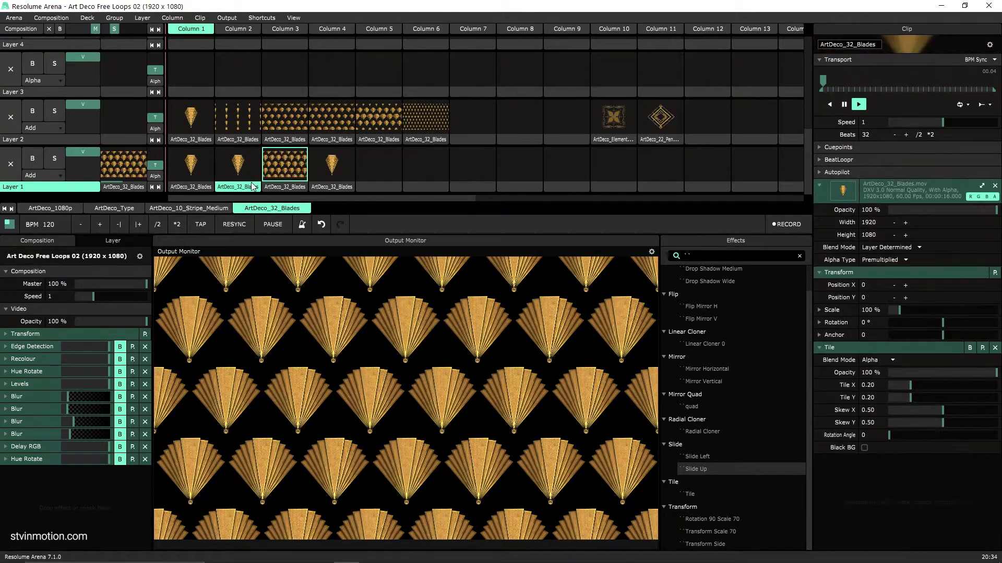
left_click(332, 171)
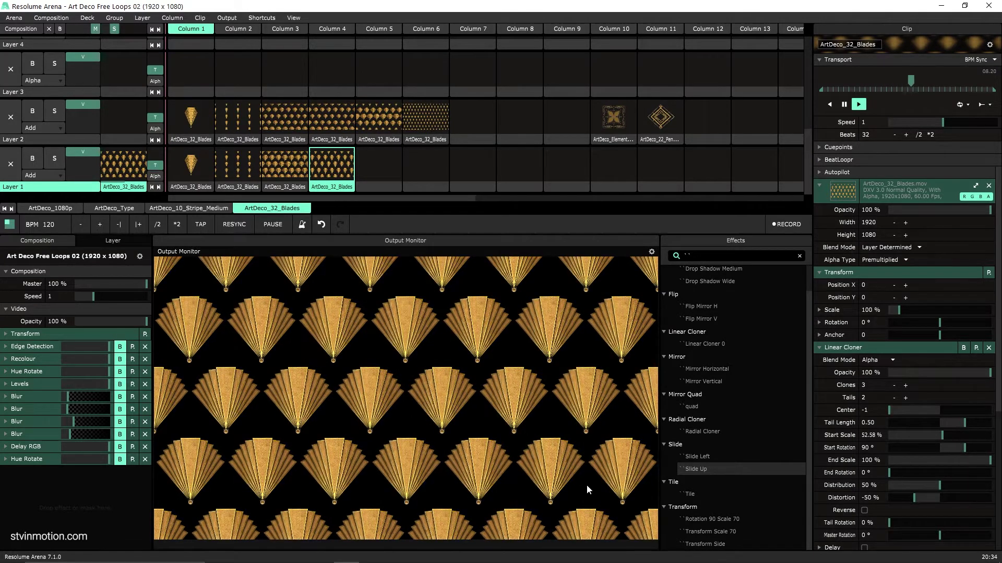
left_click(878, 349)
left_click(877, 272)
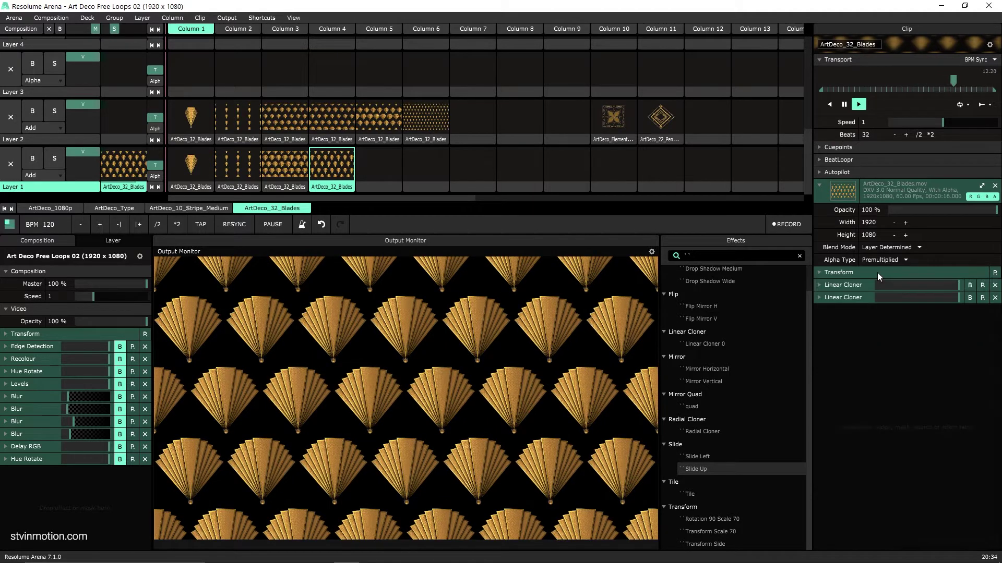
left_click(969, 298)
left_click(970, 285)
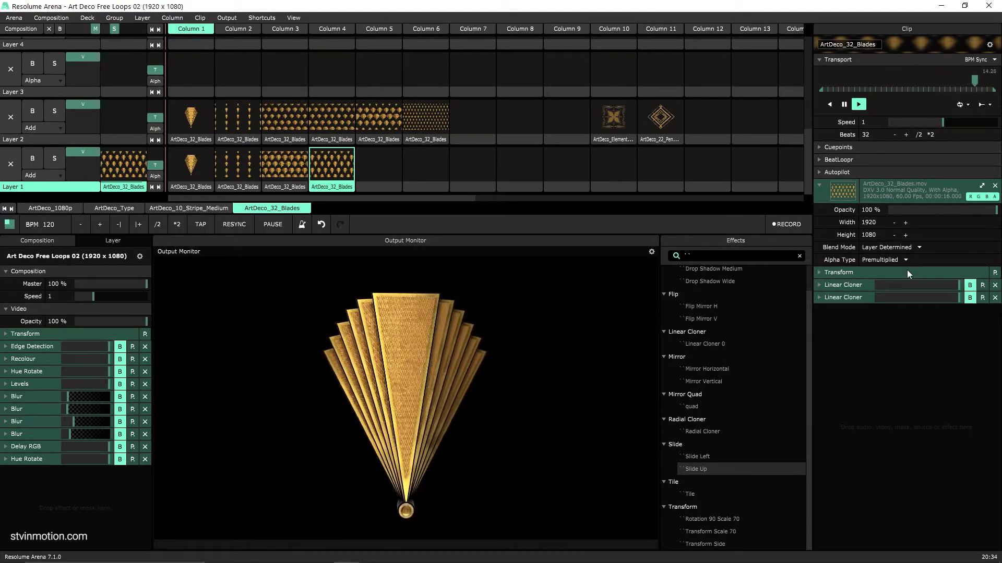
Scrub through the fan animation, then set ping-pong looping with a 4-beat length.
left_click_drag(978, 83, 840, 99)
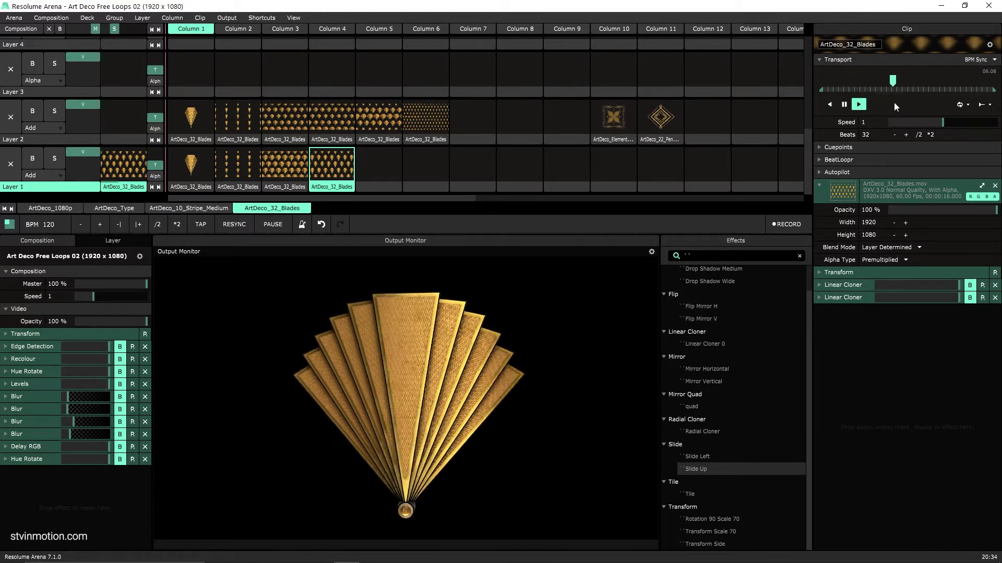
left_click_drag(905, 118, 864, 134)
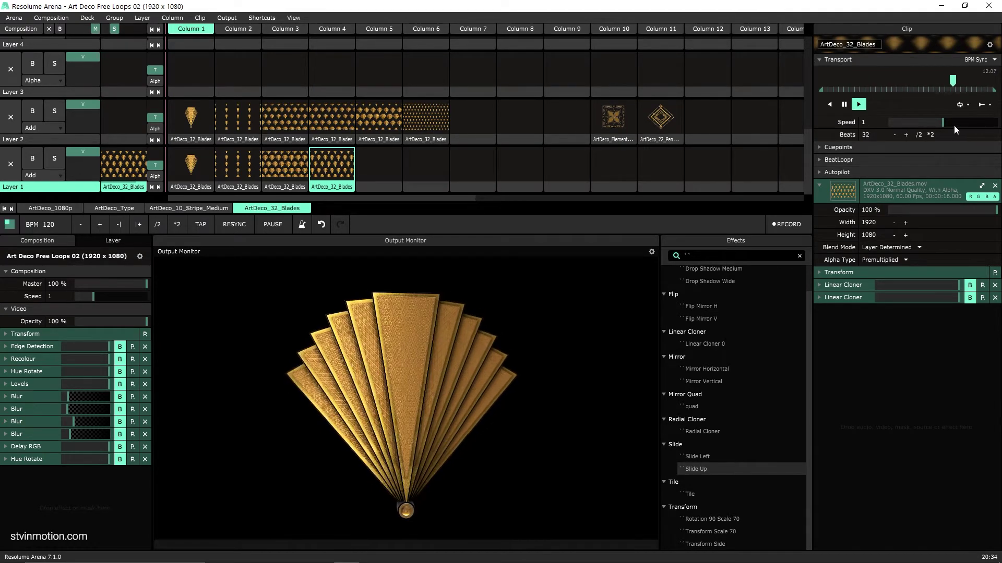
mouse_move(954, 125)
left_mouse_down()
mouse_move(913, 138)
mouse_move(987, 136)
mouse_move(963, 140)
left_mouse_up()
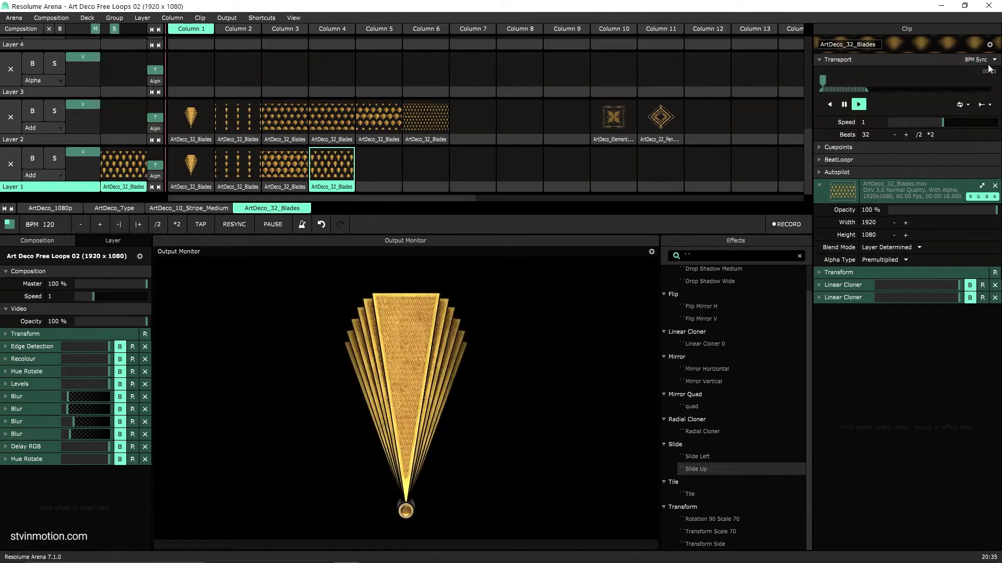
left_click(962, 105)
left_click(962, 122)
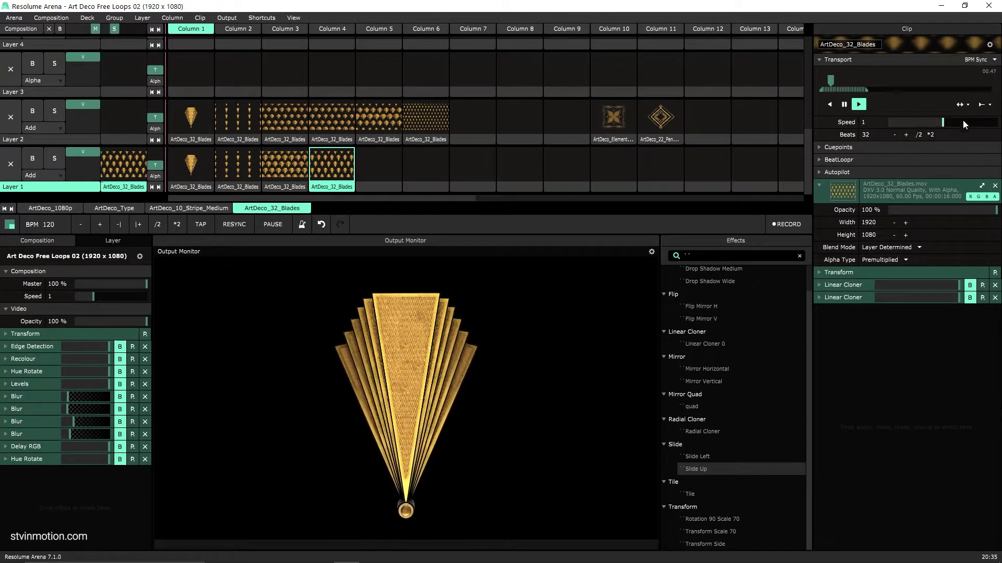
left_click(919, 135)
left_click(919, 135)
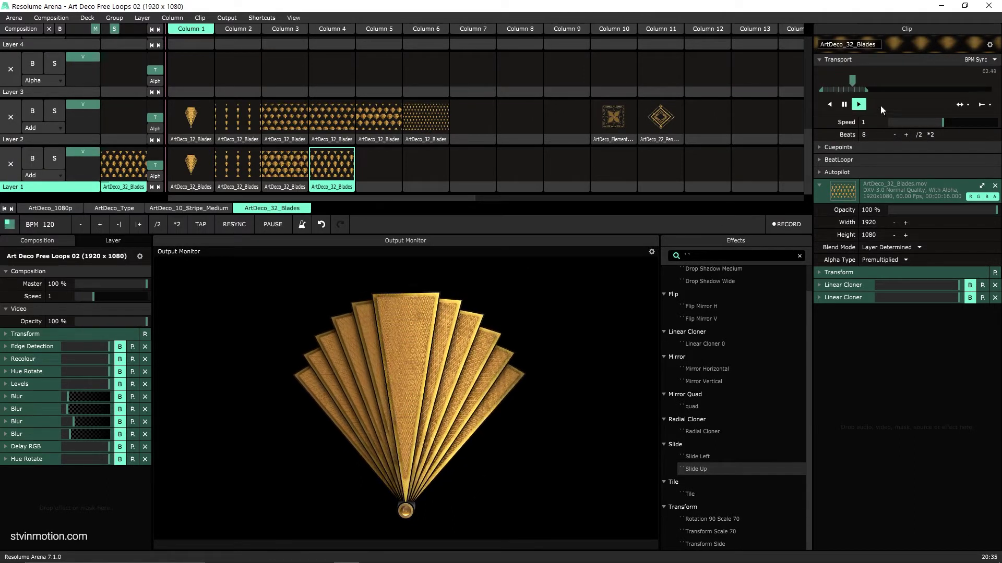
left_click(919, 134)
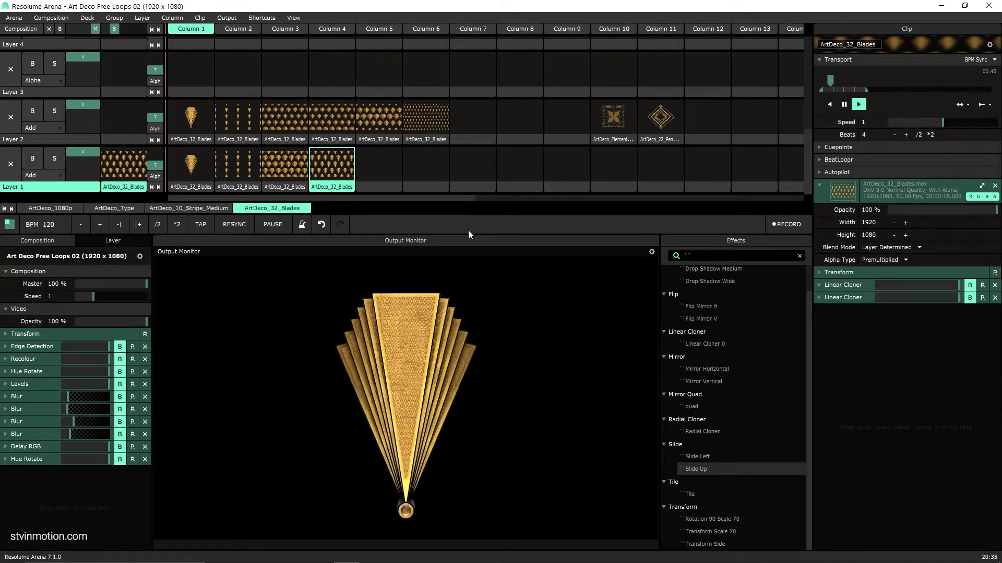
Re-enable the Linear Cloner and turn on Delay at Amount 1 in the first cloner.
left_click(970, 298)
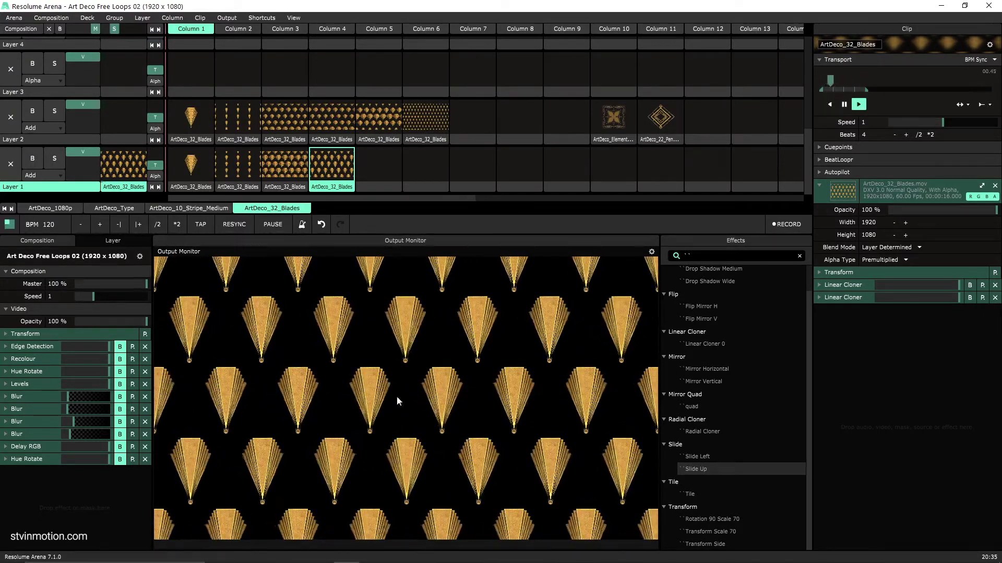
left_click(819, 285)
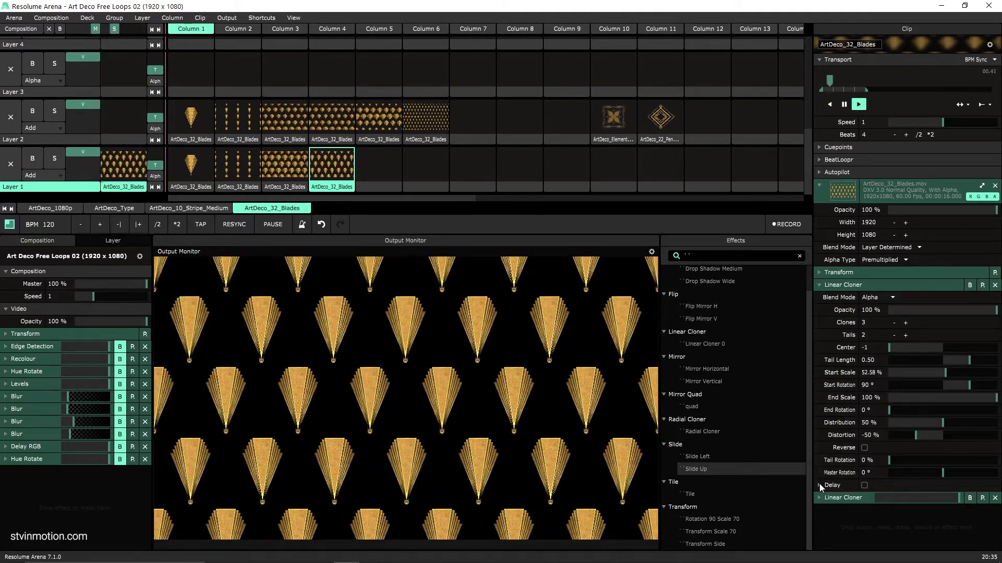
left_click(820, 486)
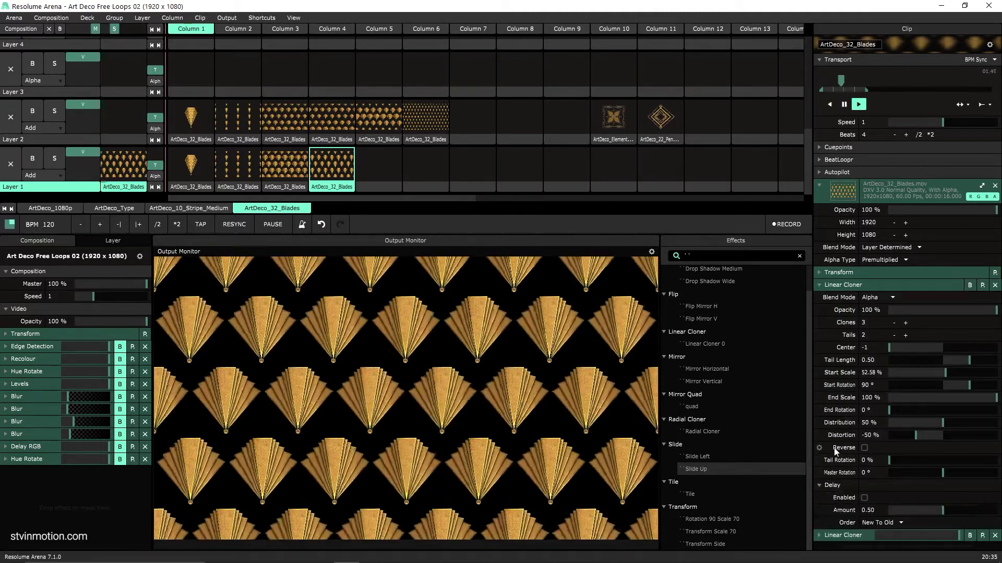
left_click(864, 498)
left_click_drag(924, 511, 995, 510)
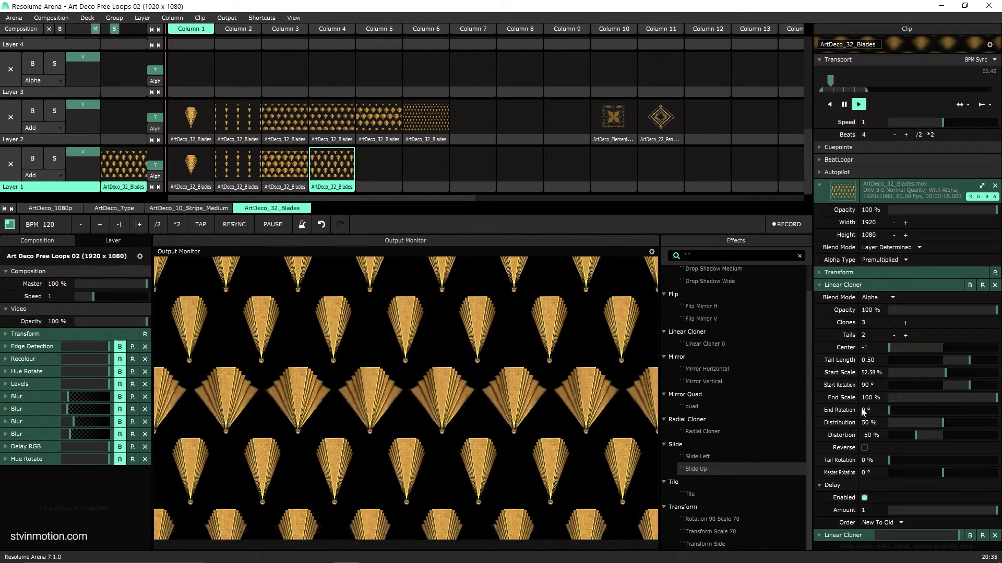
Turn on Delay at Amount 1 in the second Linear Cloner.
left_click(844, 535)
scroll(847, 524, "down", 3)
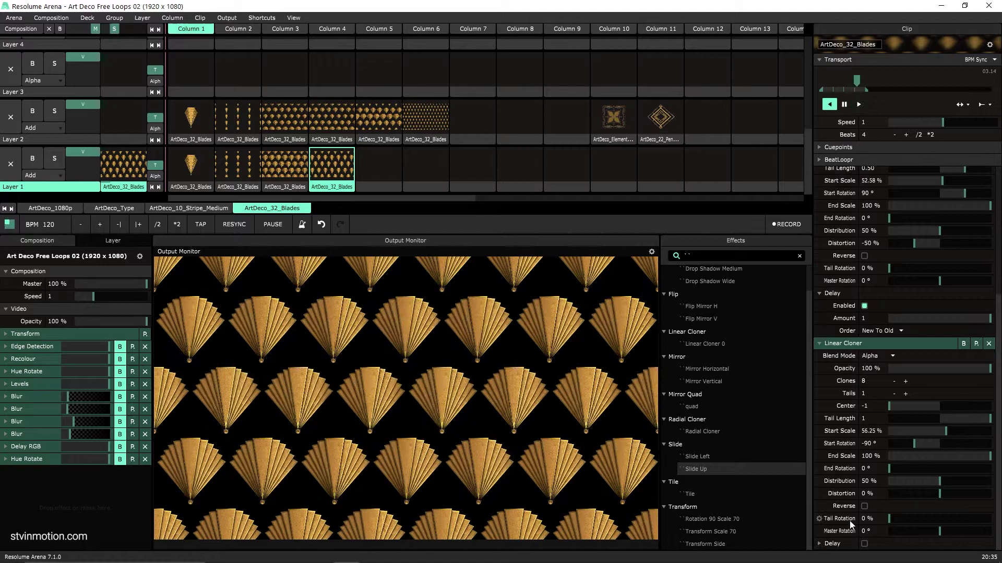
left_click(832, 544)
scroll(872, 465, "down", 1)
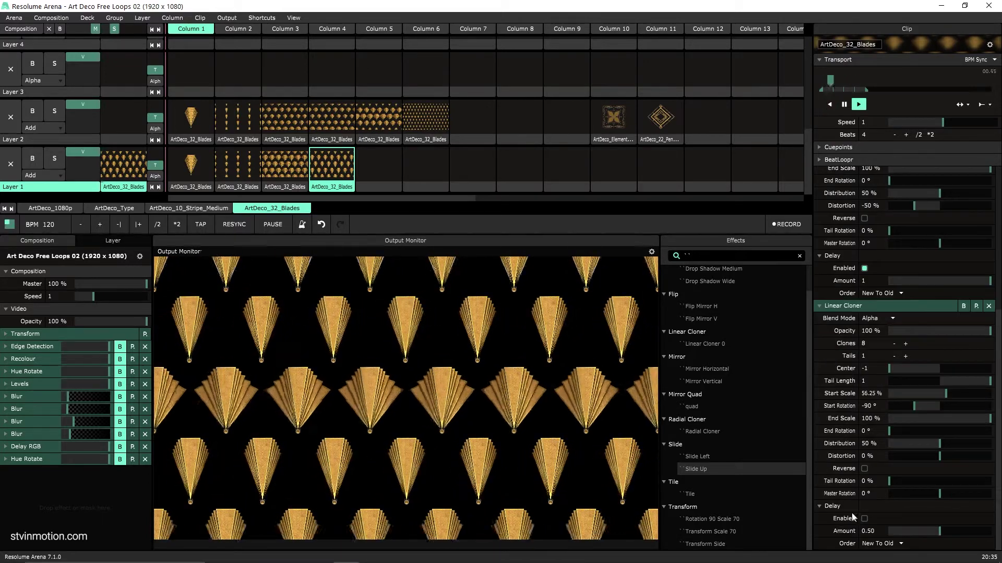
left_click(865, 519)
left_click_drag(921, 528, 1000, 531)
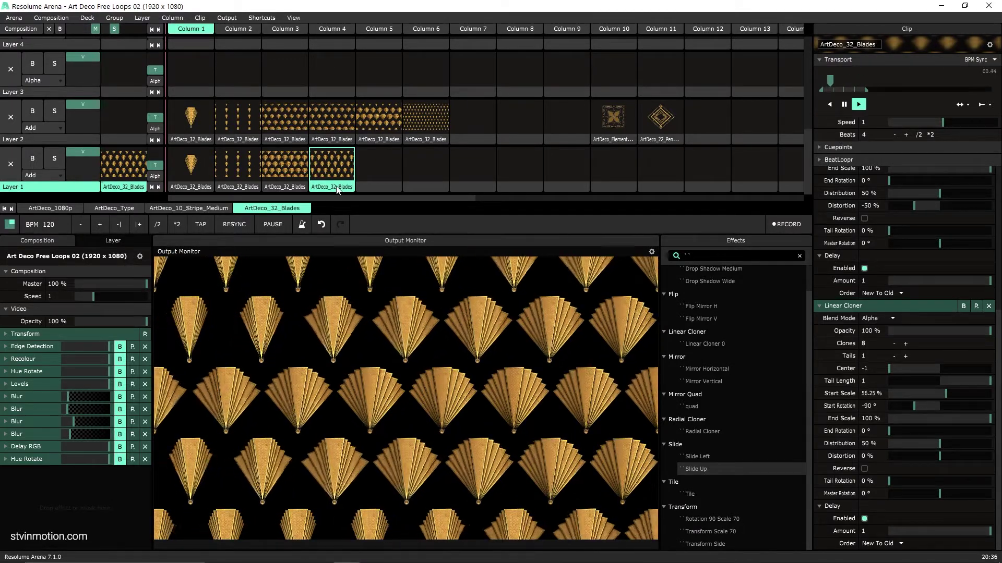
Duplicate the delayed clip into Column 5, select it, and add the Slide Up effect.
left_click_drag(383, 185, 381, 183)
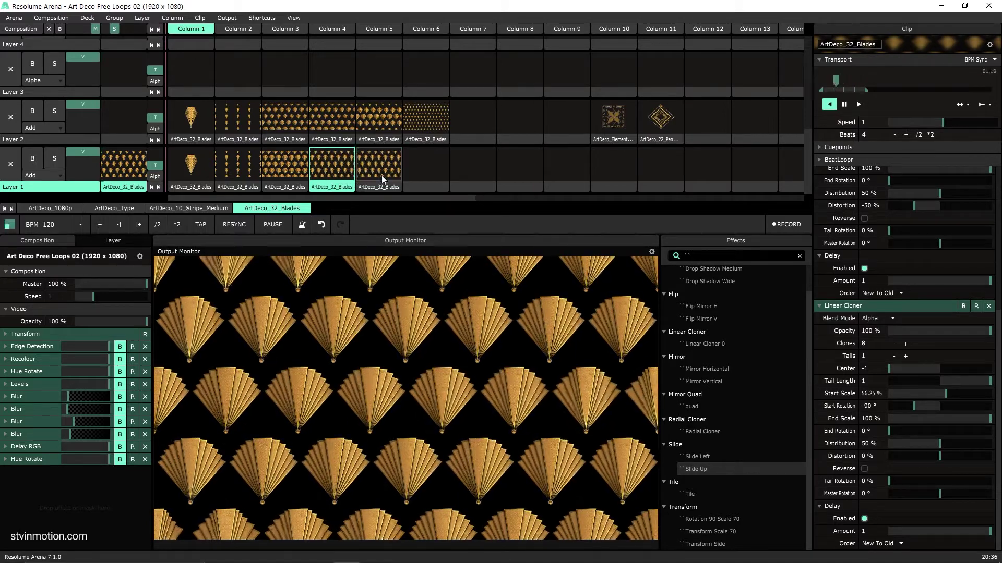
left_click(379, 171)
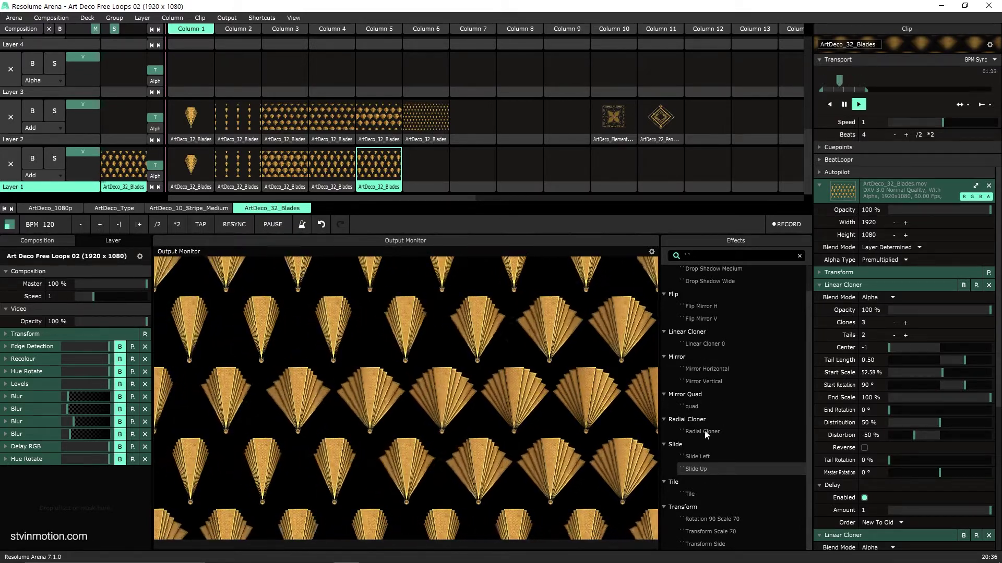
left_click_drag(706, 470, 850, 495)
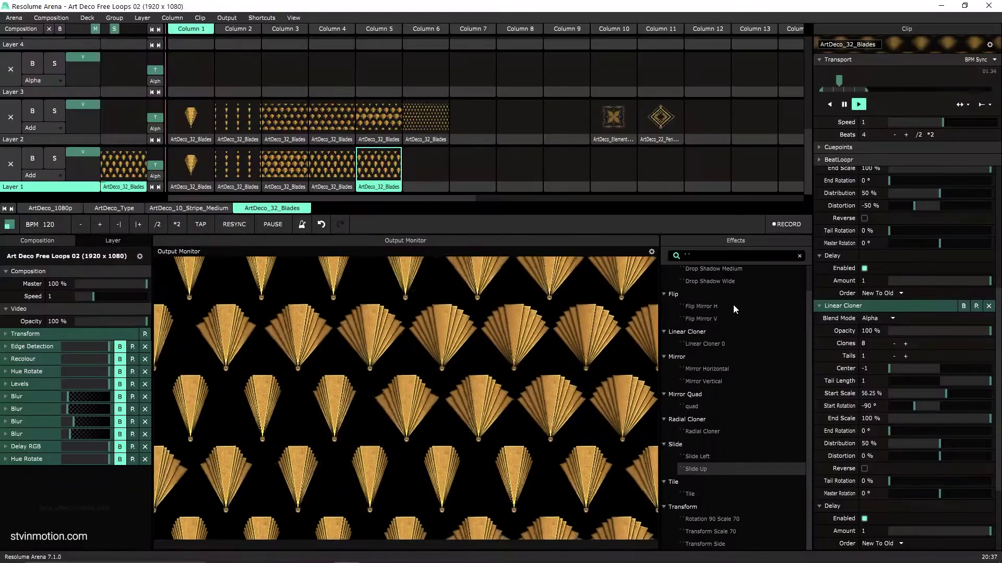
Bypass the Slide effect and both Linear Cloners, then add a Transform above the cloners.
left_click(869, 305)
scroll(878, 428, "up", 3)
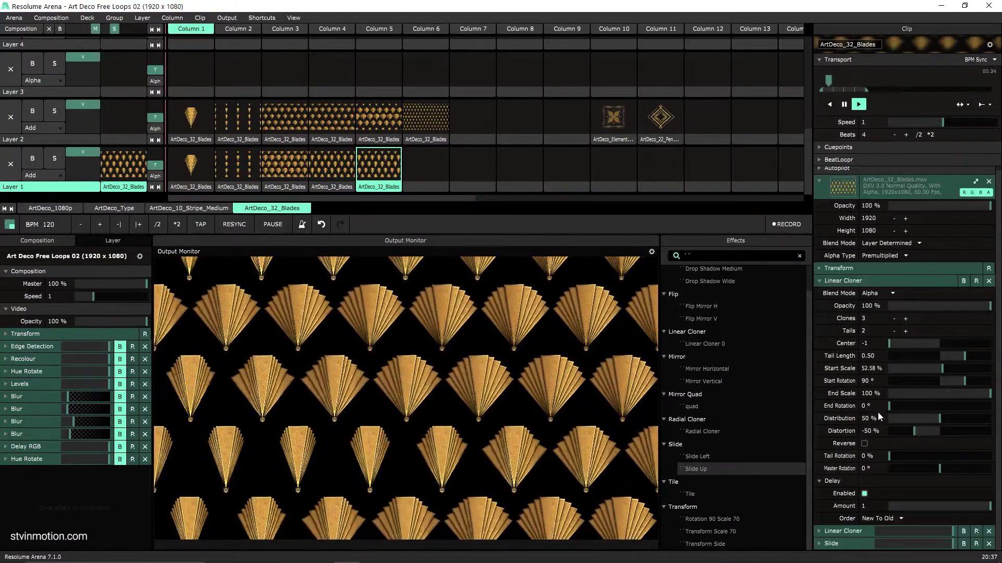
left_click(875, 280)
left_click(969, 310)
left_click(970, 298)
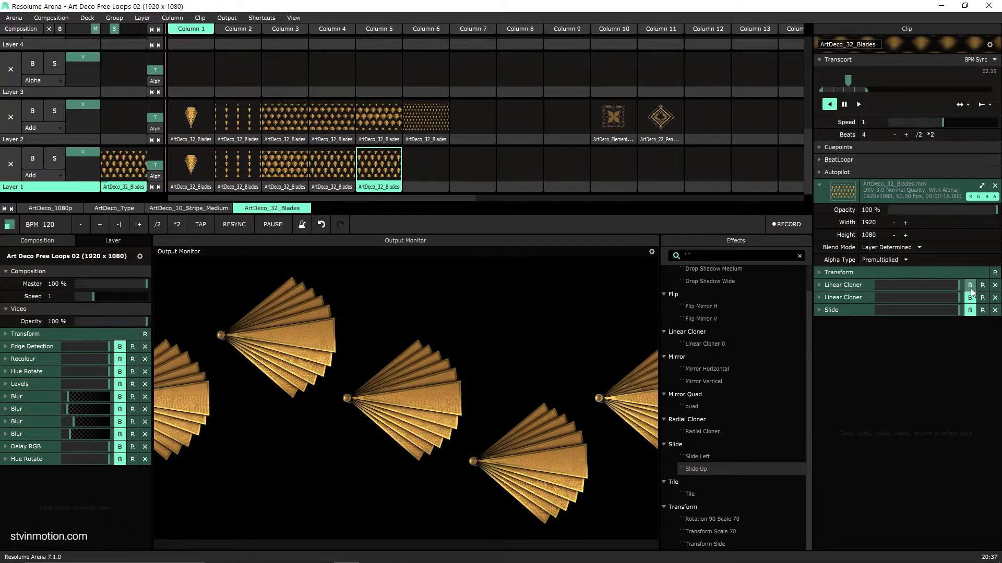
left_click(970, 287)
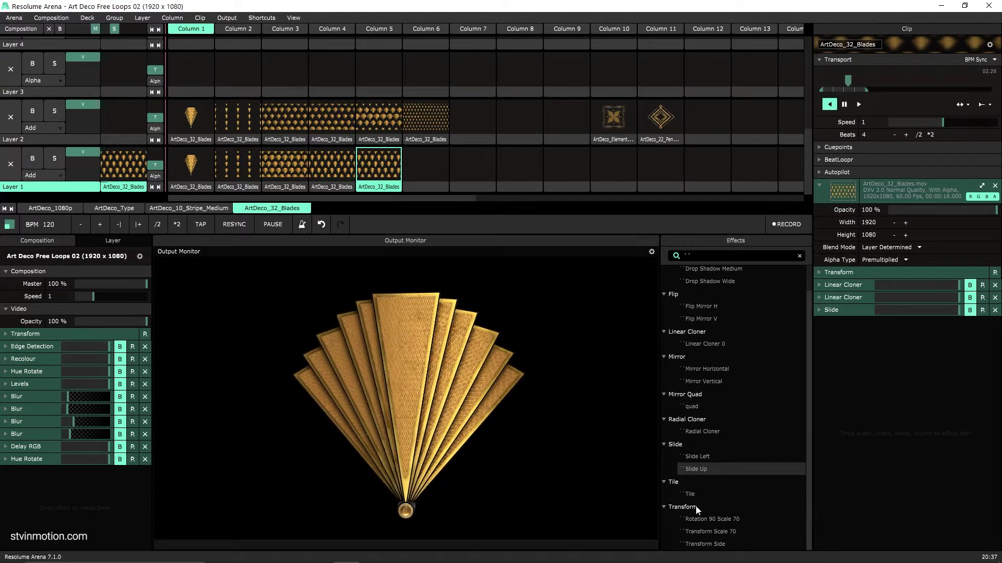
left_click_drag(696, 509, 700, 505)
left_click_drag(865, 277, 865, 277)
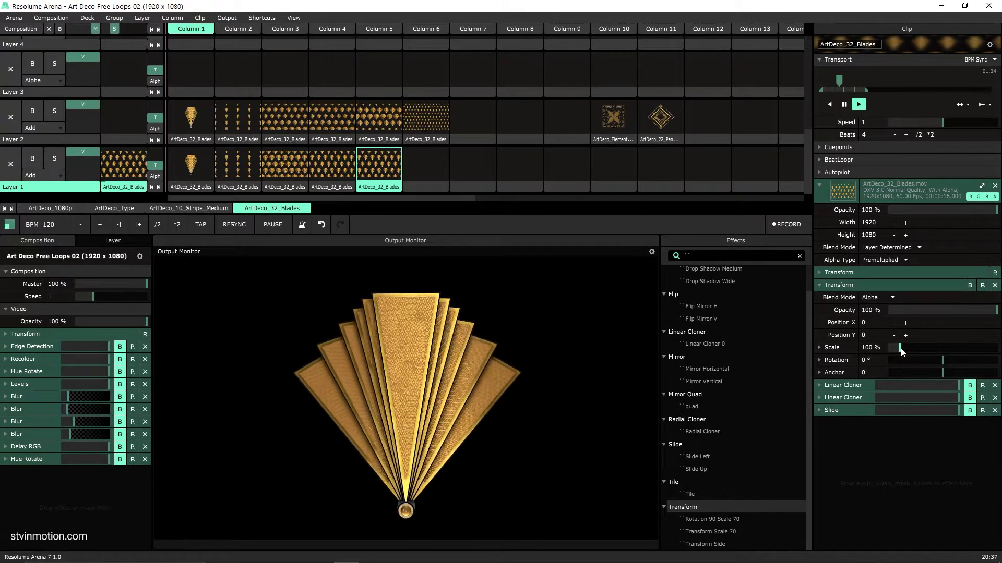
Make the Transform's Scale animation BPM-synced and set the scale to 80 %.
left_click_drag(897, 350, 900, 353)
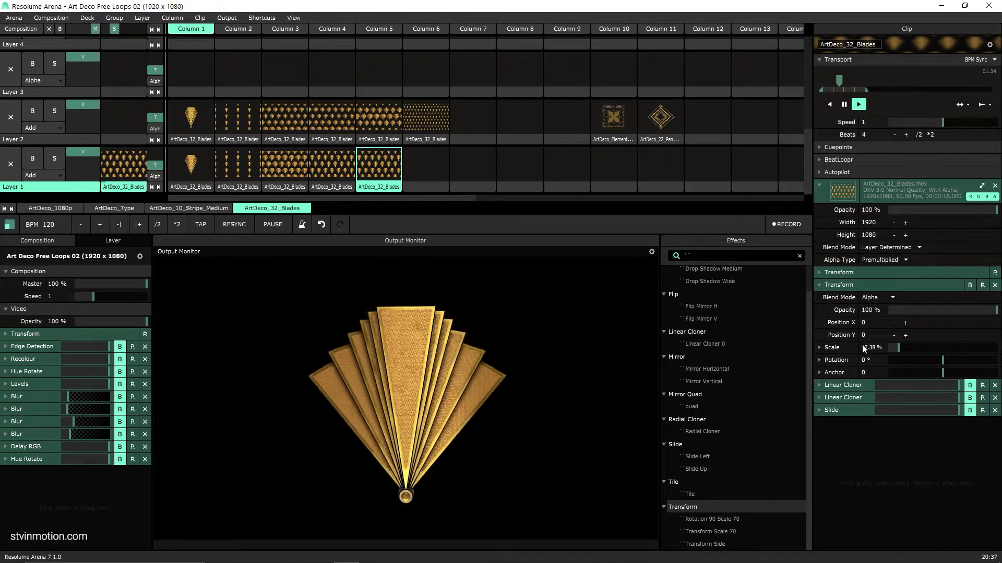
left_click(826, 349)
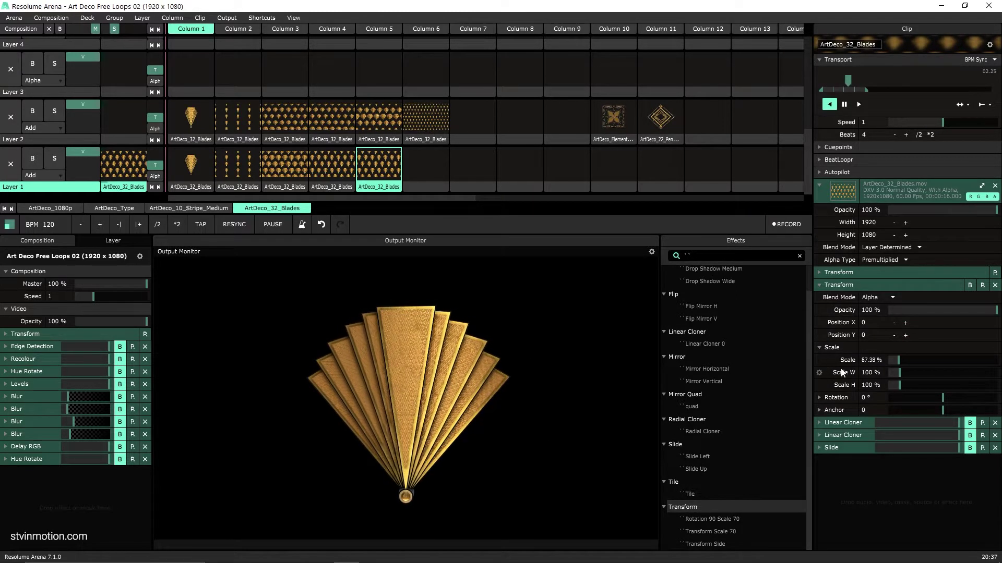
left_click(820, 361)
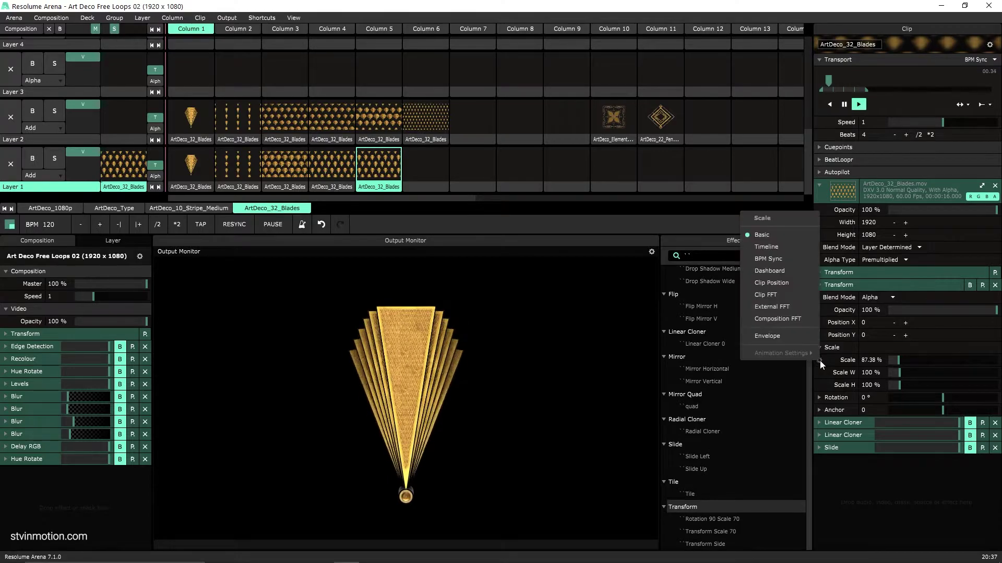
left_click(776, 258)
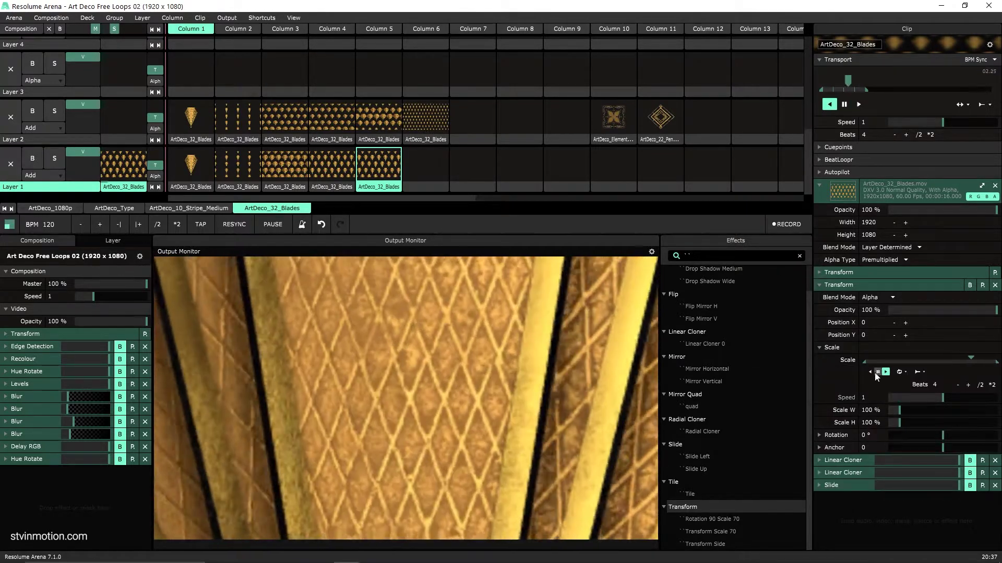
left_click_drag(989, 361, 873, 361)
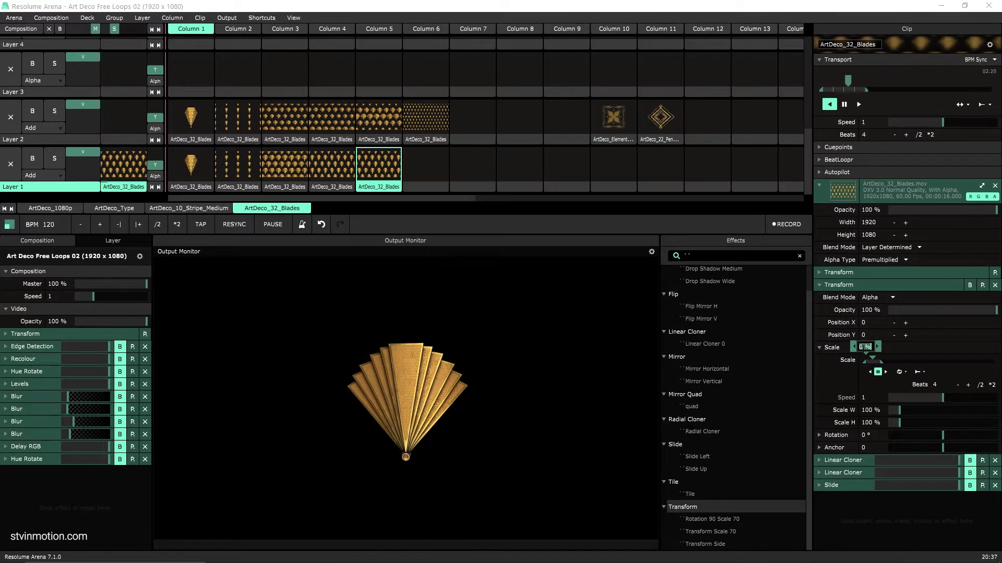
key("Return")
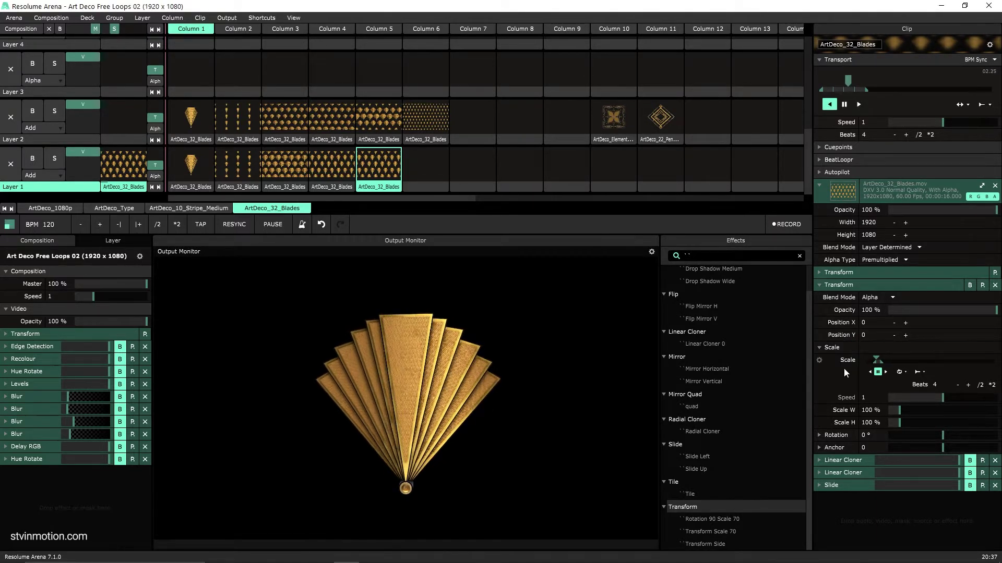
Animate the Transform Scale with a playing Bounce envelope lasting 8 beats, then collapse the effect.
left_click(818, 361)
left_click(788, 341)
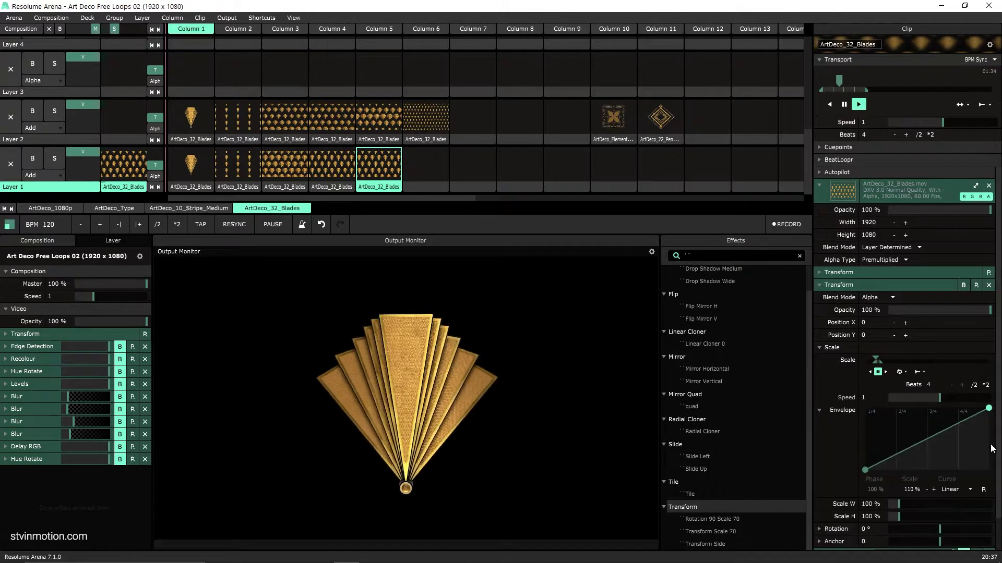
left_click(983, 490)
left_click(955, 204)
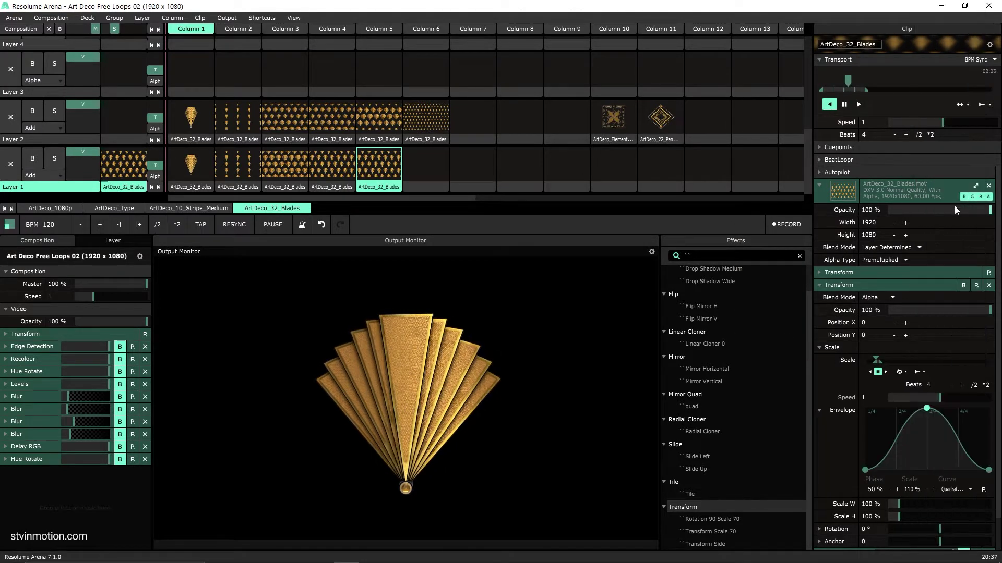
left_click(885, 370)
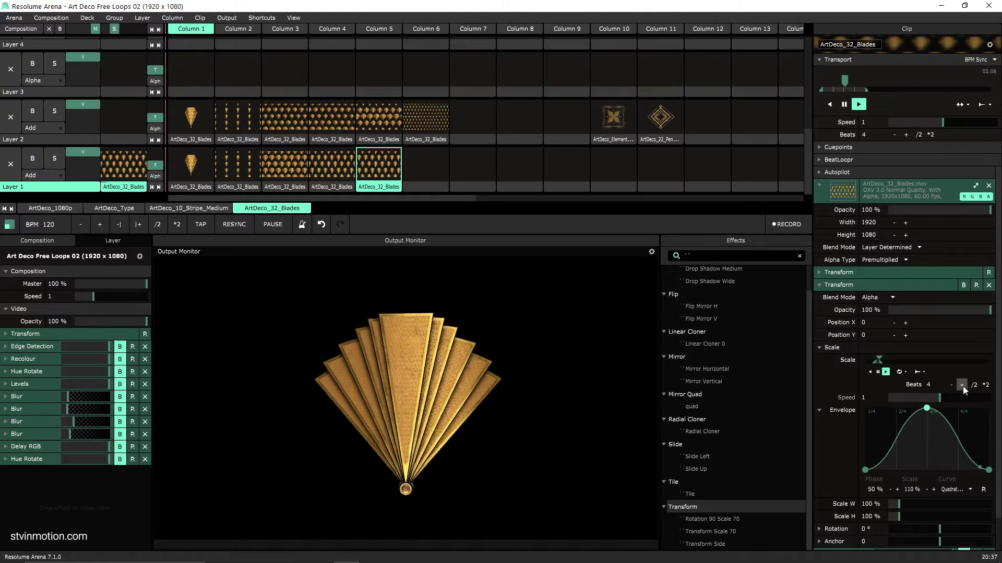
left_click(985, 386)
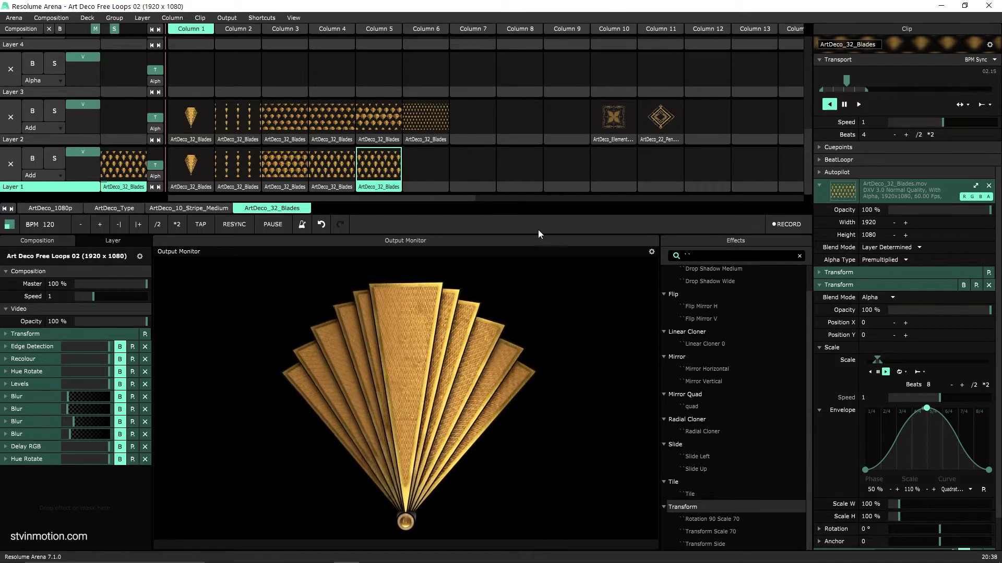
left_click(890, 287)
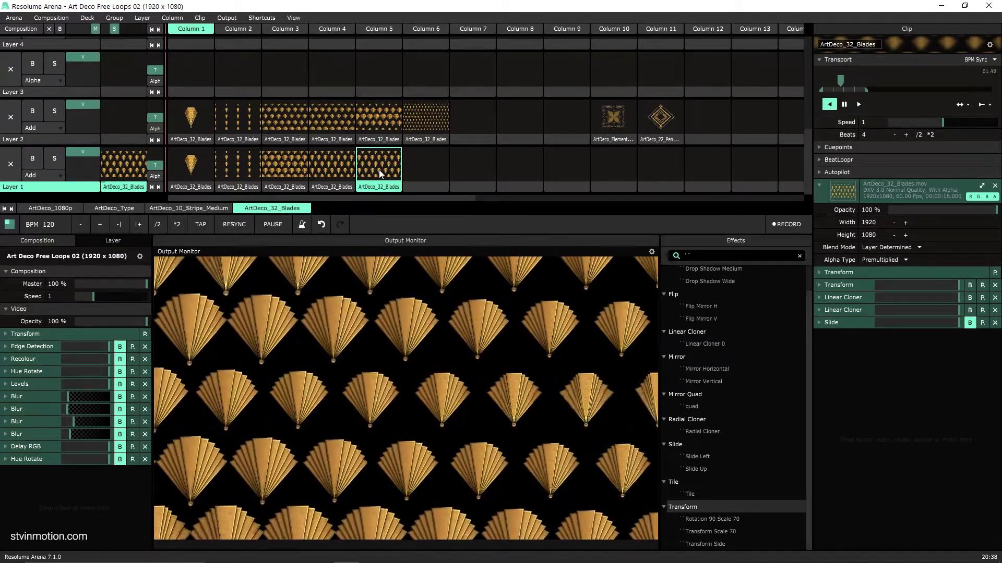
Copy the fan clip's effects onto a launched Layer 1 copy of ArtDeco_Element_11_Tile.
right_click(331, 186)
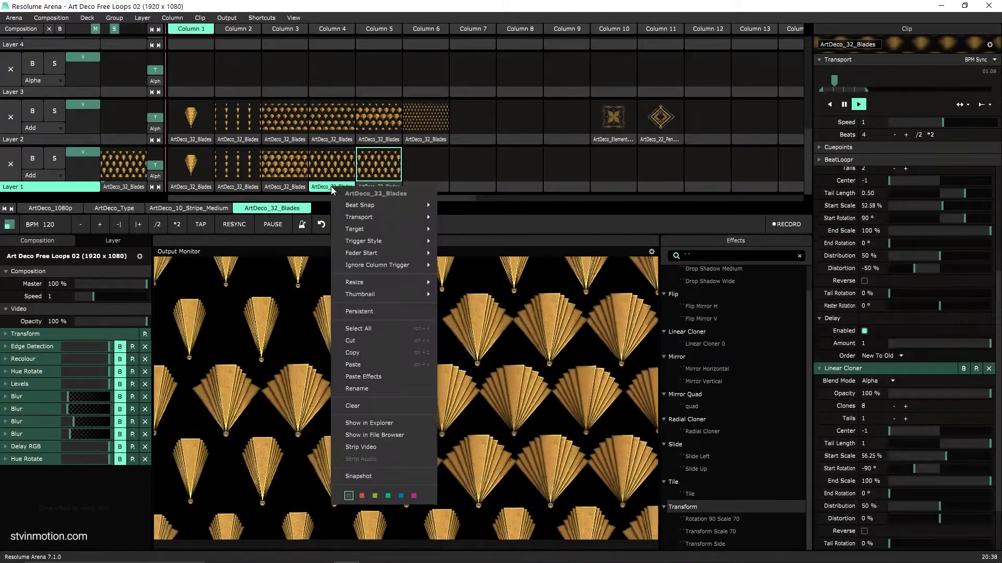
left_click(365, 353)
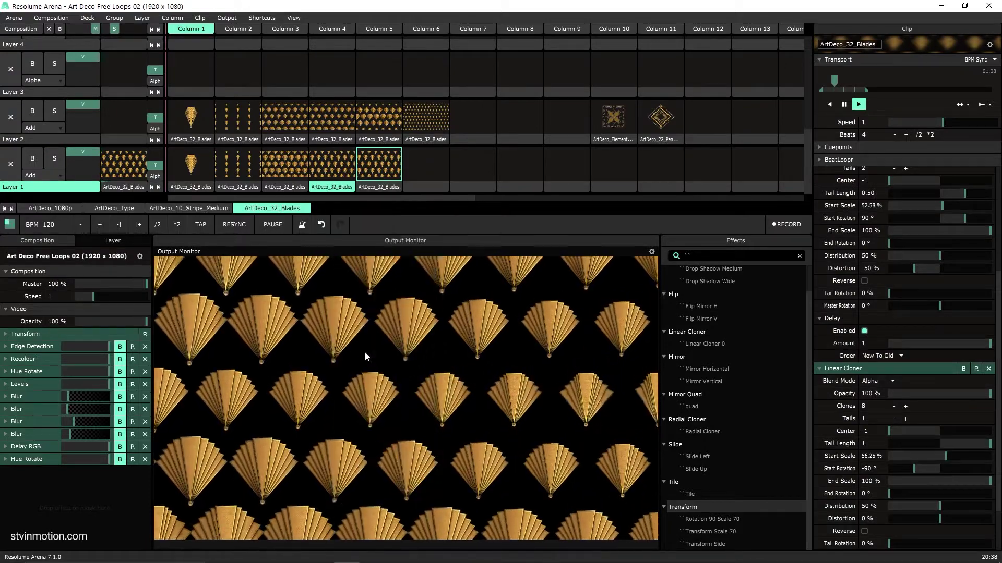
left_click_drag(609, 139, 609, 180)
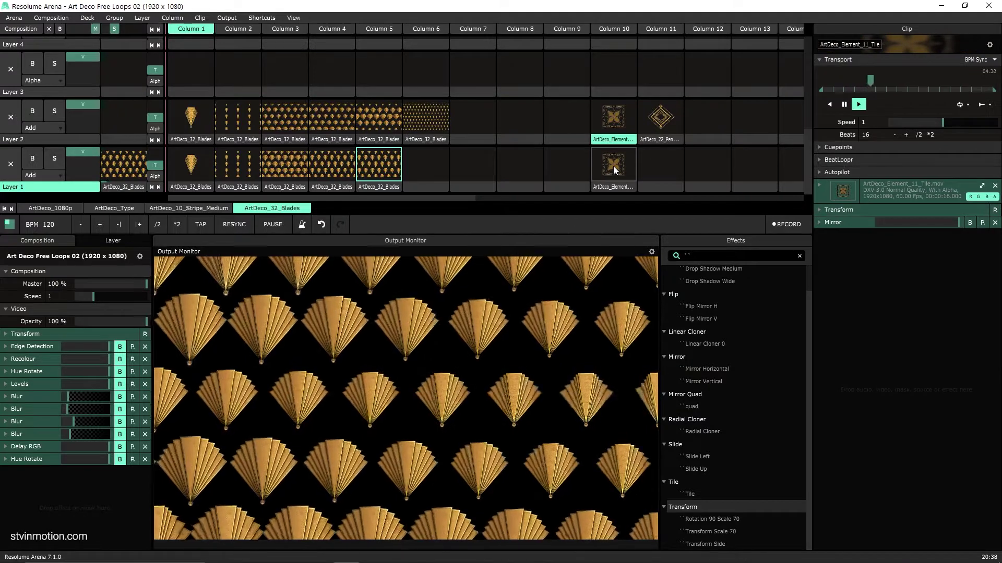
left_click(613, 166)
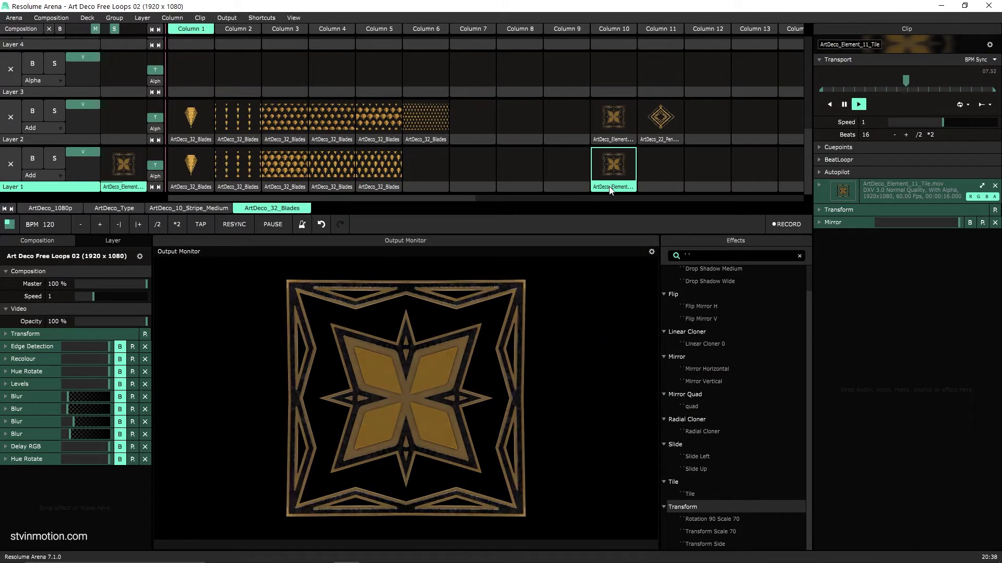
right_click(611, 190)
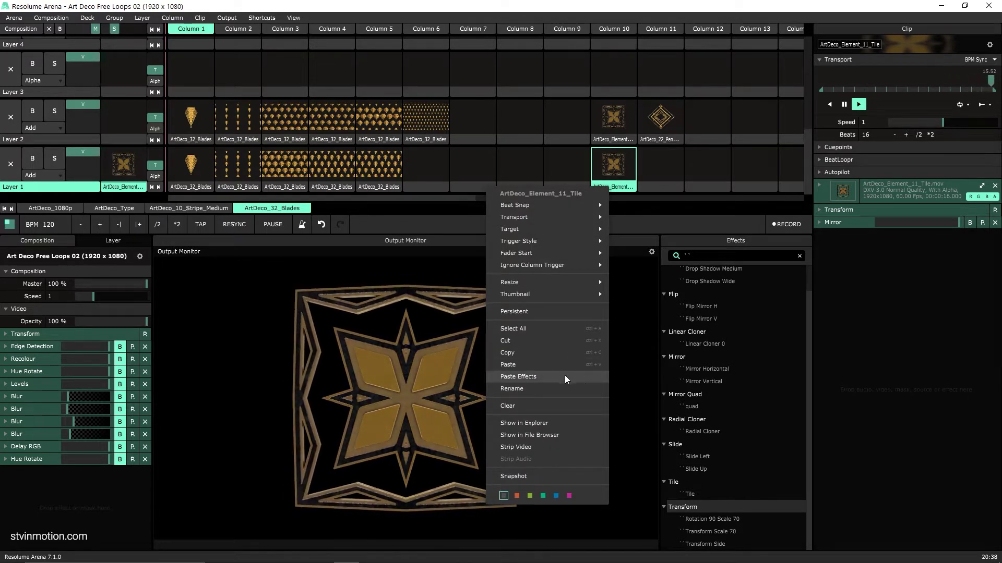
left_click(564, 375)
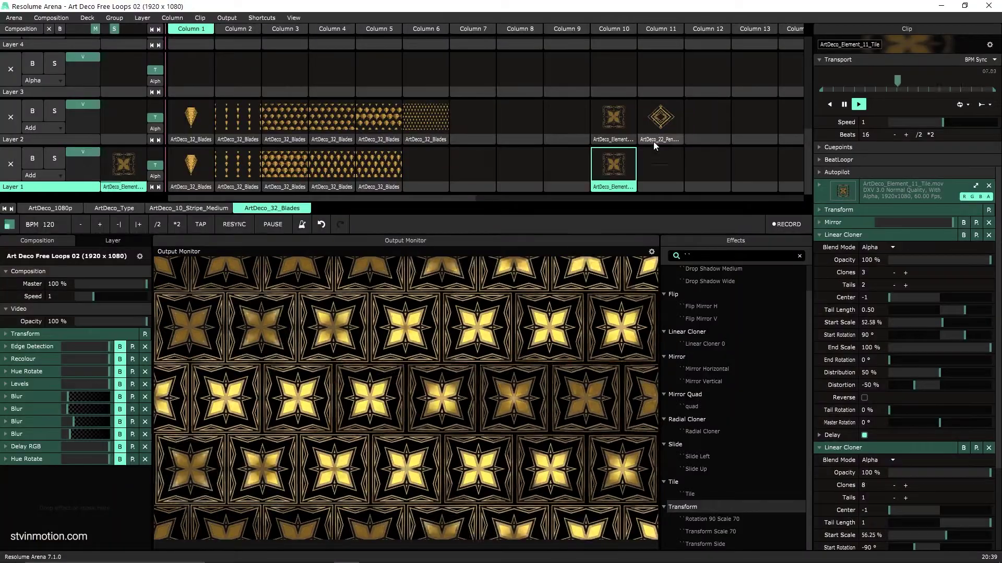
Paste the fan clip's effects onto a launched Layer 1 Pendant copy, raising its Linear Cloner Start Scale to 58.76%.
left_click_drag(653, 142, 655, 186)
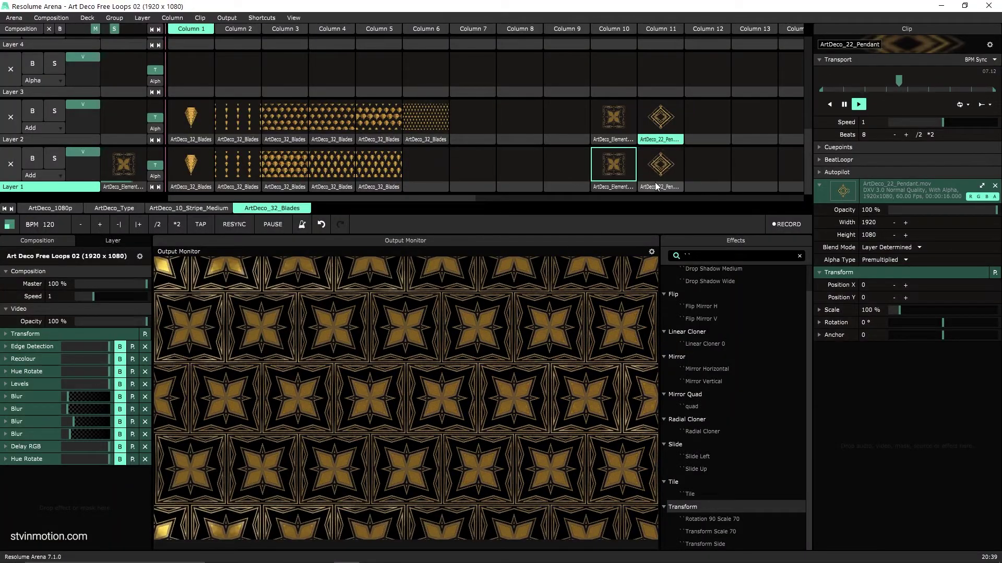
left_click(656, 171)
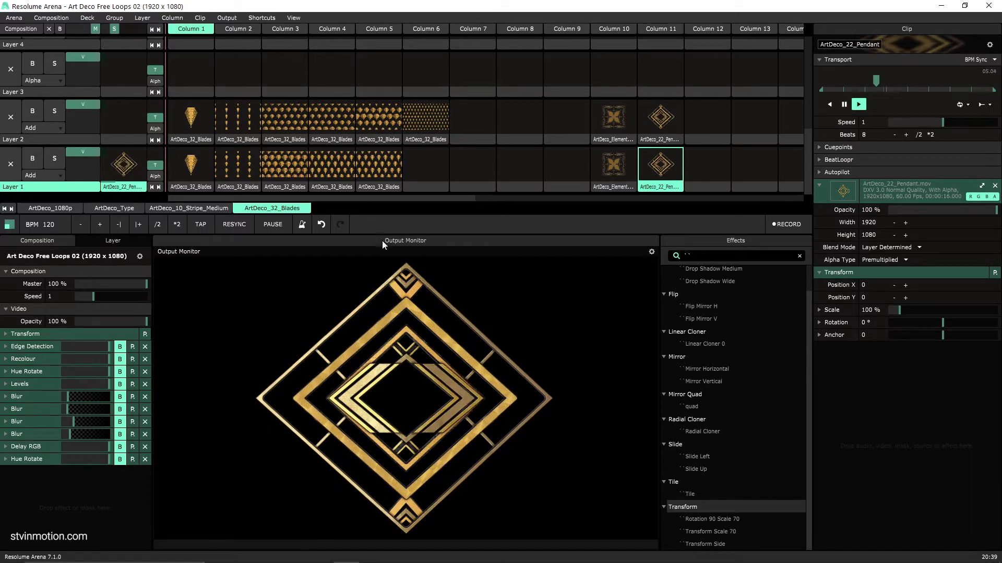
right_click(377, 186)
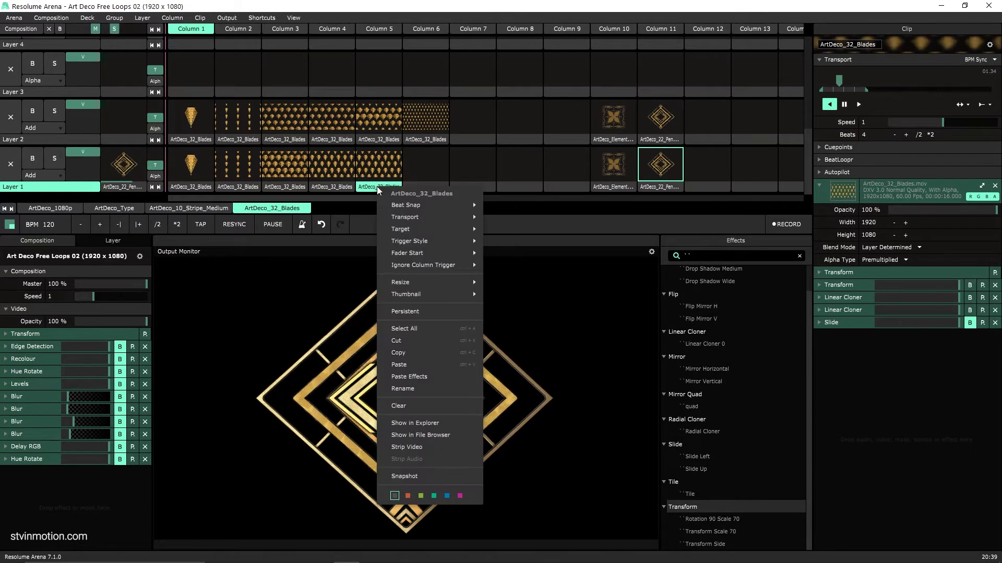
left_click(412, 352)
left_click(656, 187)
right_click(656, 186)
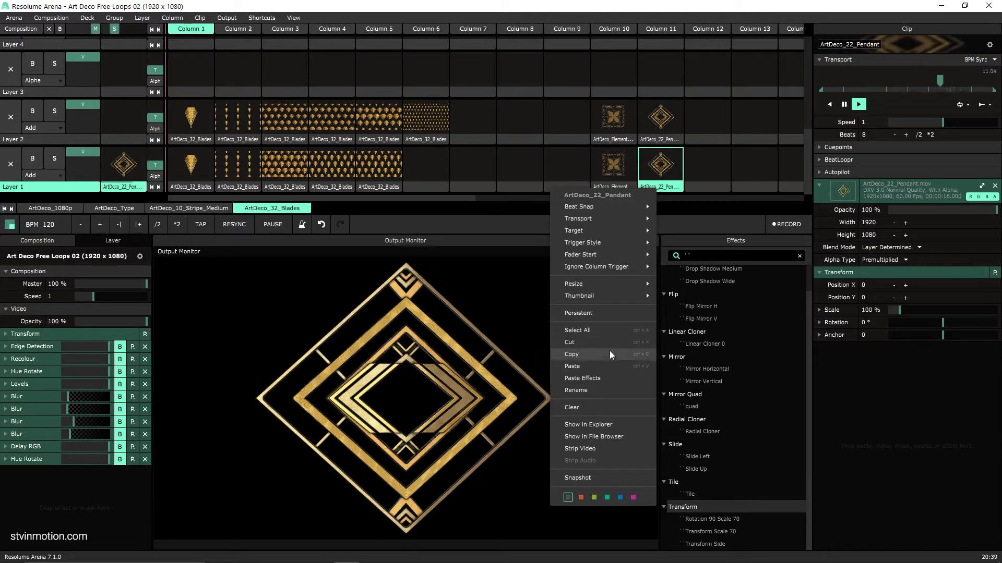
left_click(608, 378)
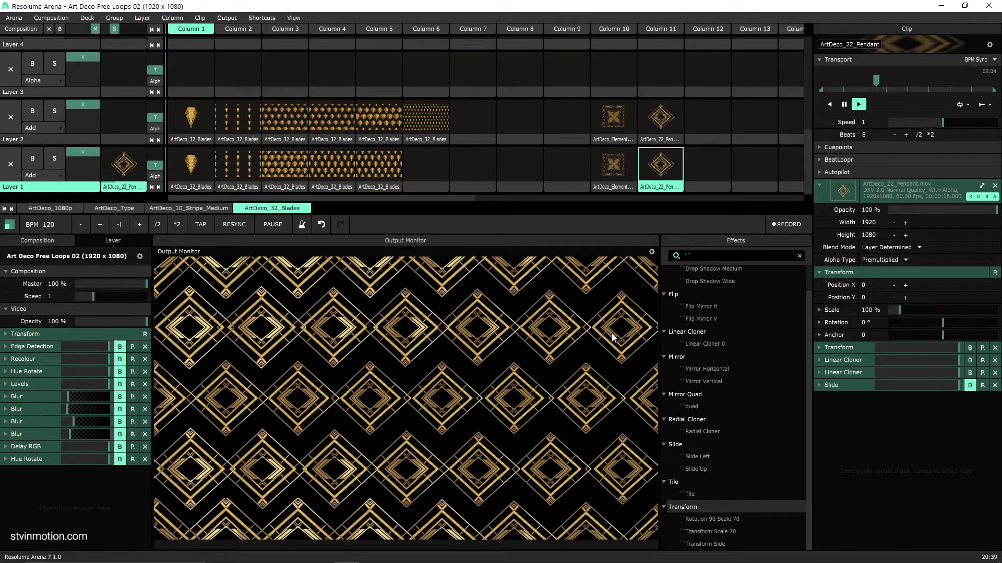
left_click(852, 361)
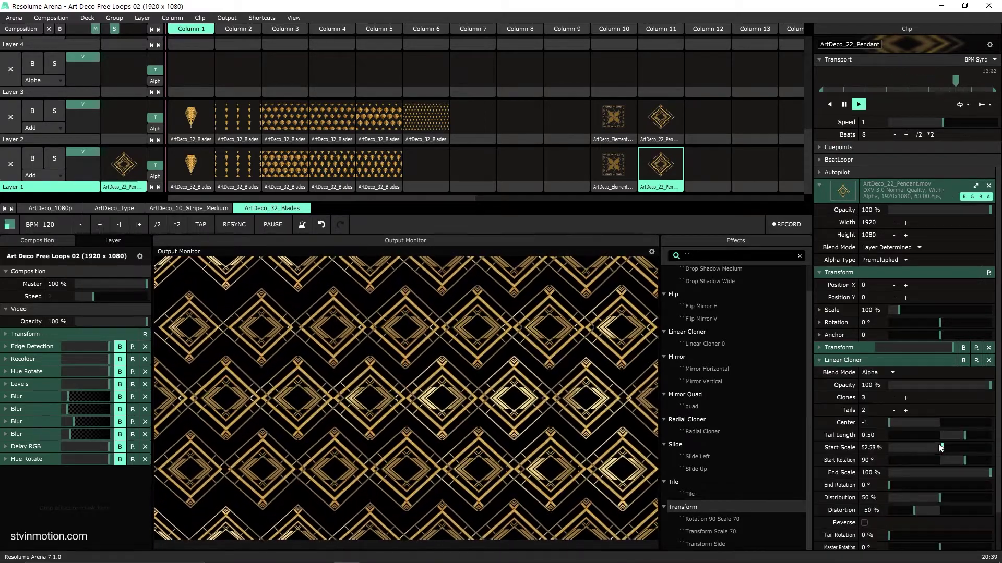
left_click(949, 447)
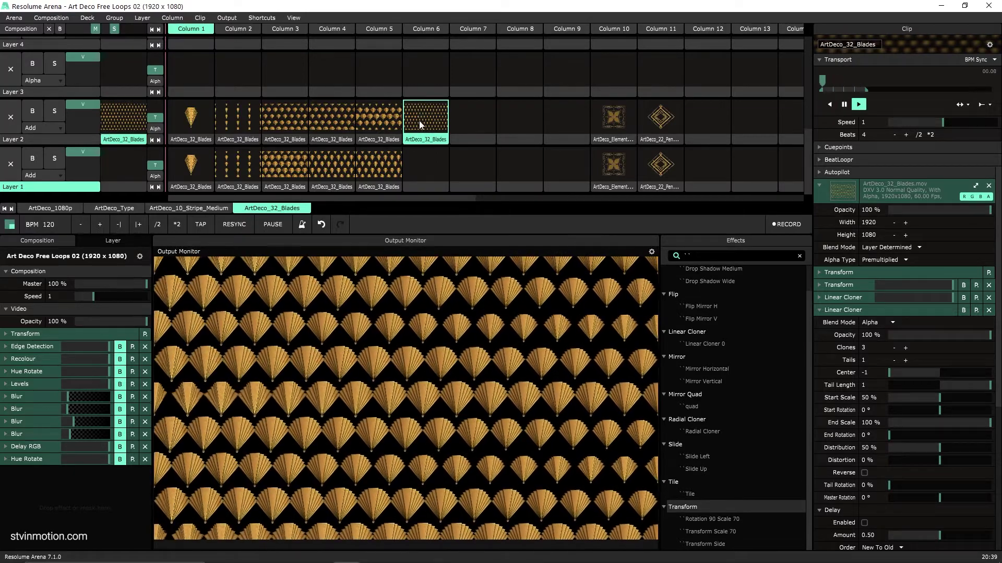
Duplicate the tiled fan clip into Column 6 and bypass its second Linear Cloner.
left_click(386, 186)
left_click_drag(386, 186, 429, 177)
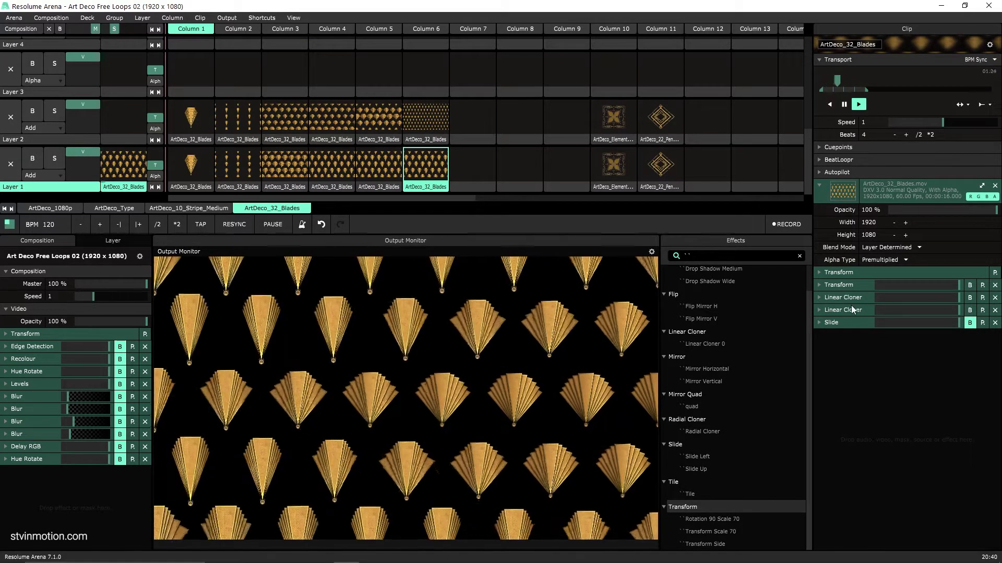
left_click(970, 310)
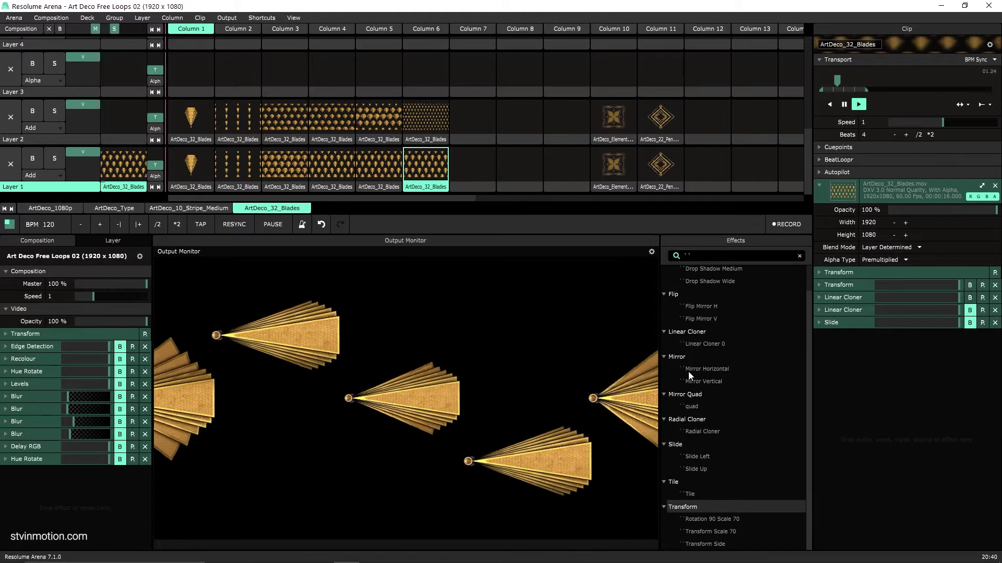
Add a Linear Cloner with Center -1, Tail Length 1 and Start Scale 50%.
mouse_move(848, 300)
left_mouse_down()
mouse_move(856, 295)
mouse_move(856, 309)
left_mouse_up()
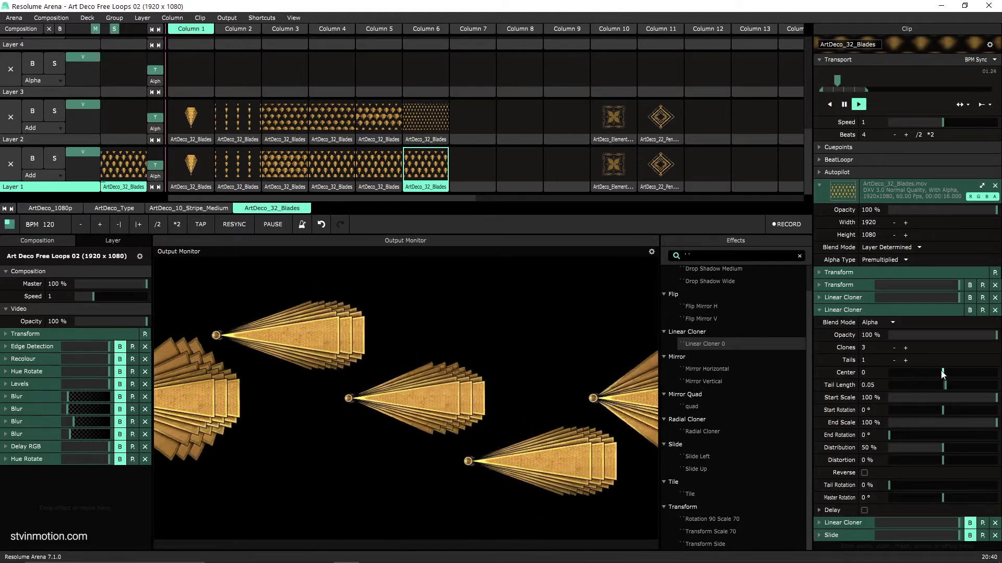
left_click_drag(944, 373, 882, 377)
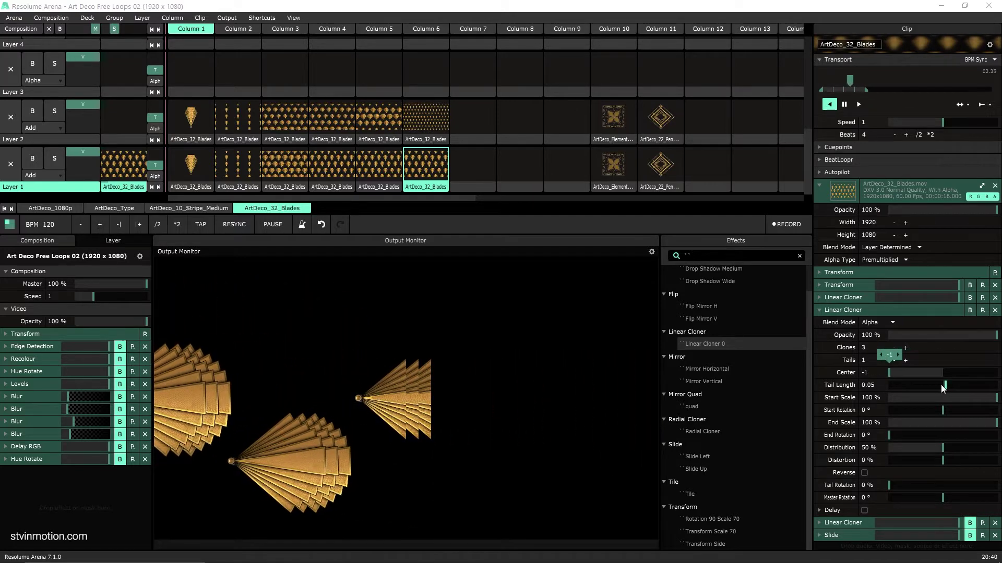
left_click_drag(948, 389, 996, 389)
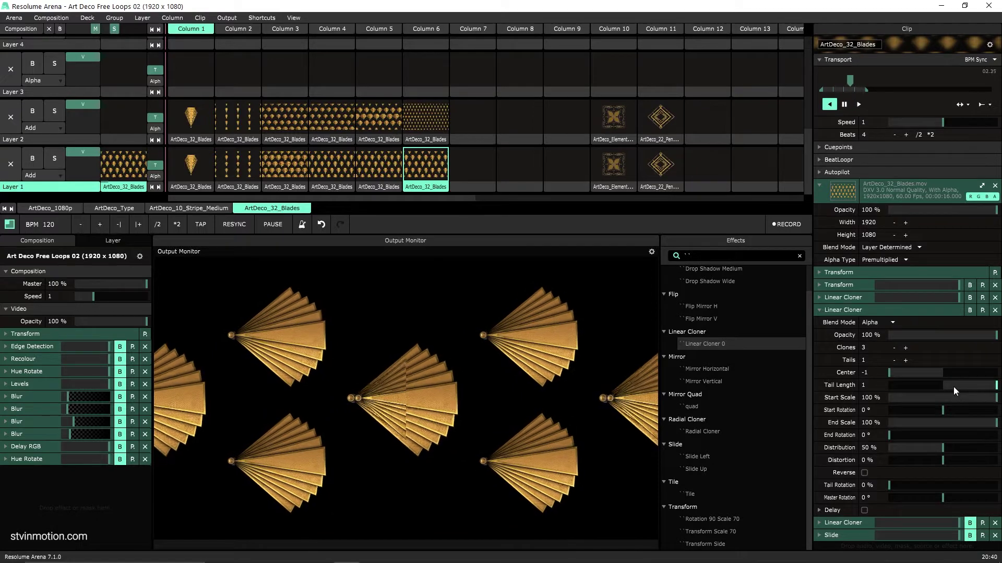
left_click_drag(969, 397, 942, 409)
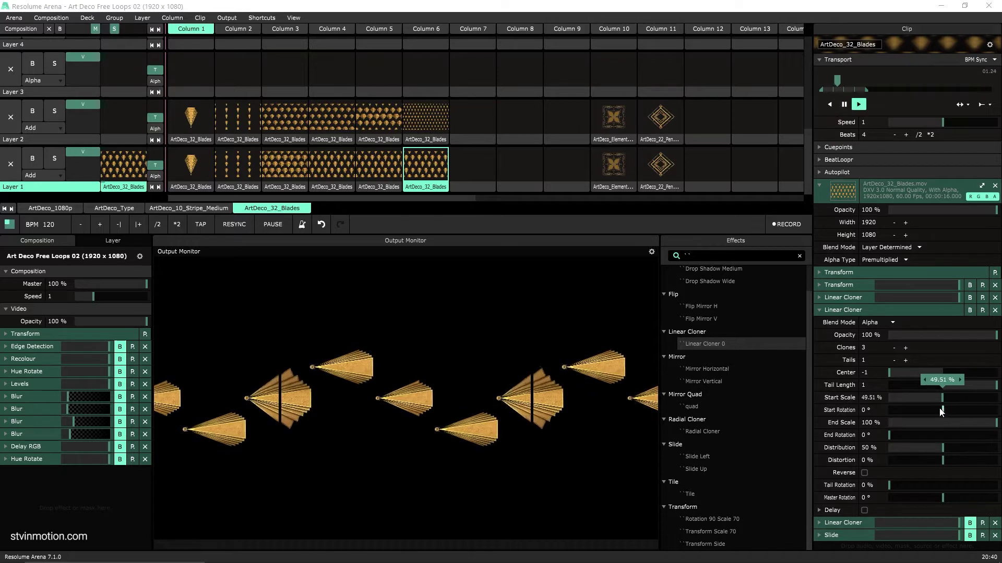
double_click(939, 381)
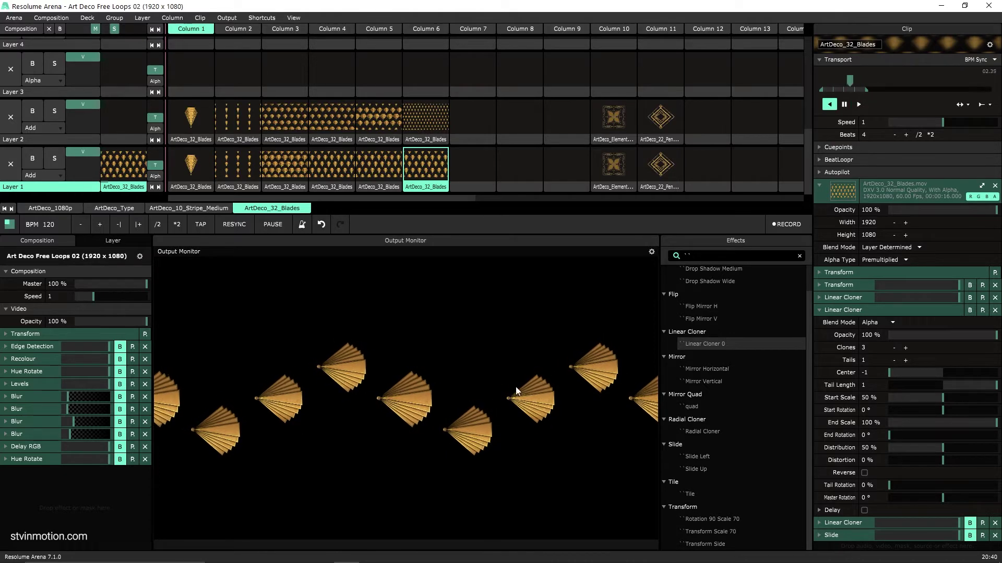
Re-enable the second Linear Cloner and add six clones to the third cloner.
left_click(820, 310)
left_click(969, 322)
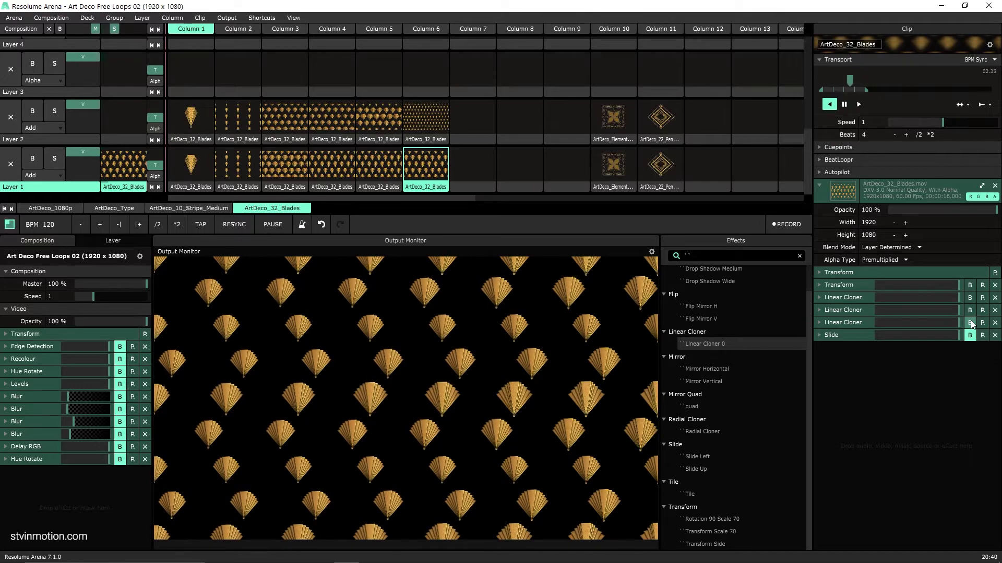
left_click(830, 322)
left_click(906, 360)
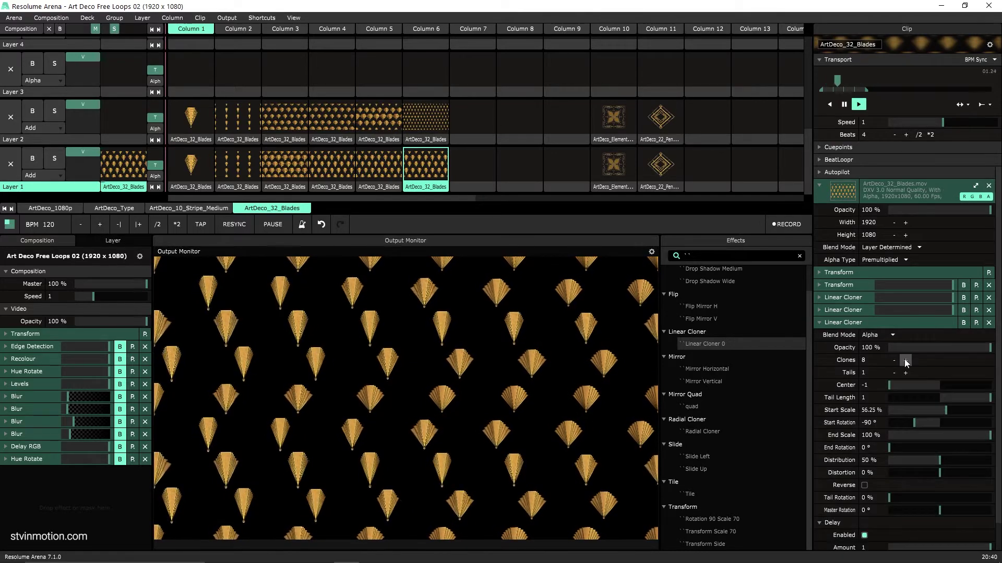
left_click(905, 360)
left_click(905, 360)
left_click(905, 360)
left_click(905, 360)
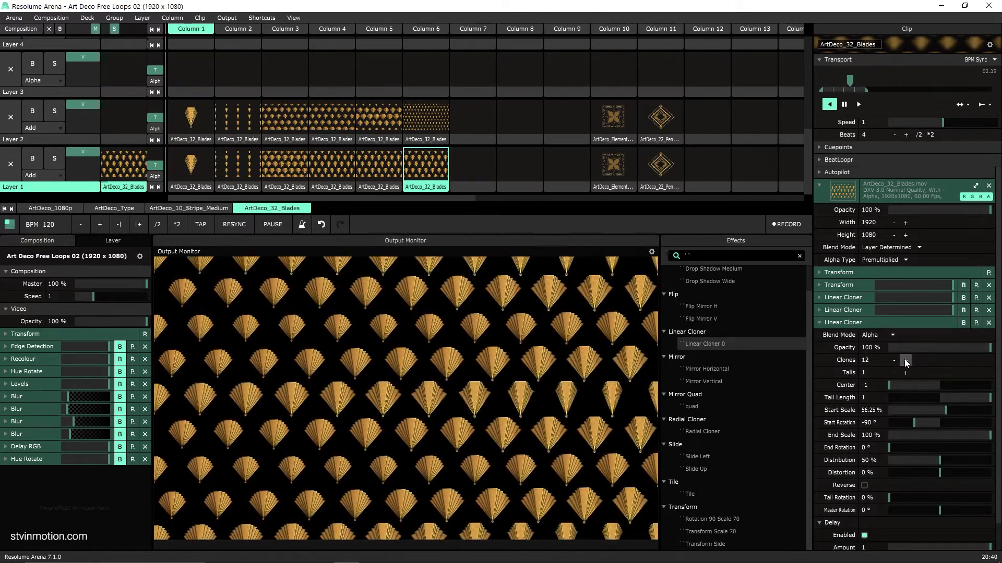
left_click(905, 360)
left_click(905, 360)
left_click(905, 360)
left_click(905, 360)
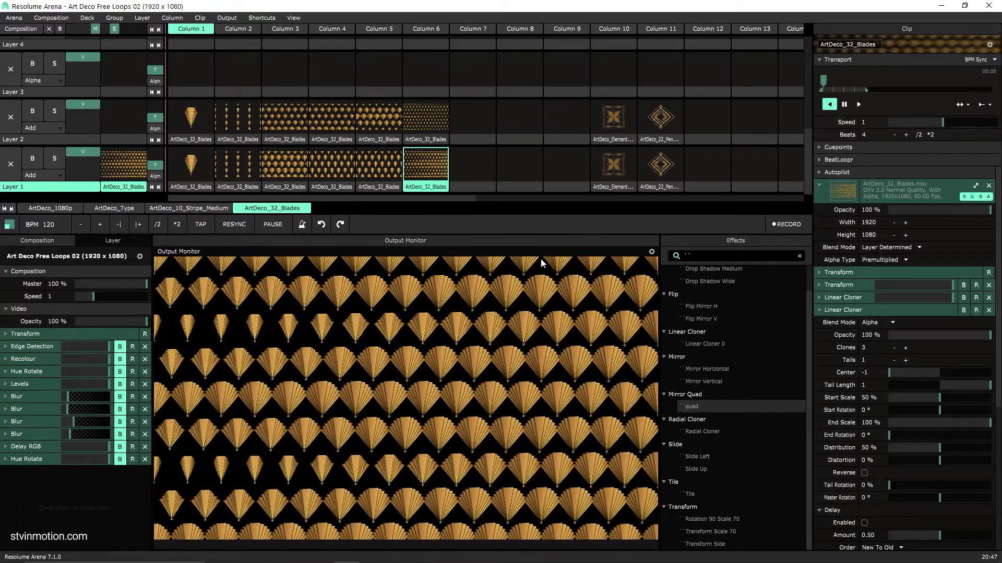
Launch the ArtDeco_Element_11_Tile clip and apply the Mirror Quad effect to it.
left_click(613, 164)
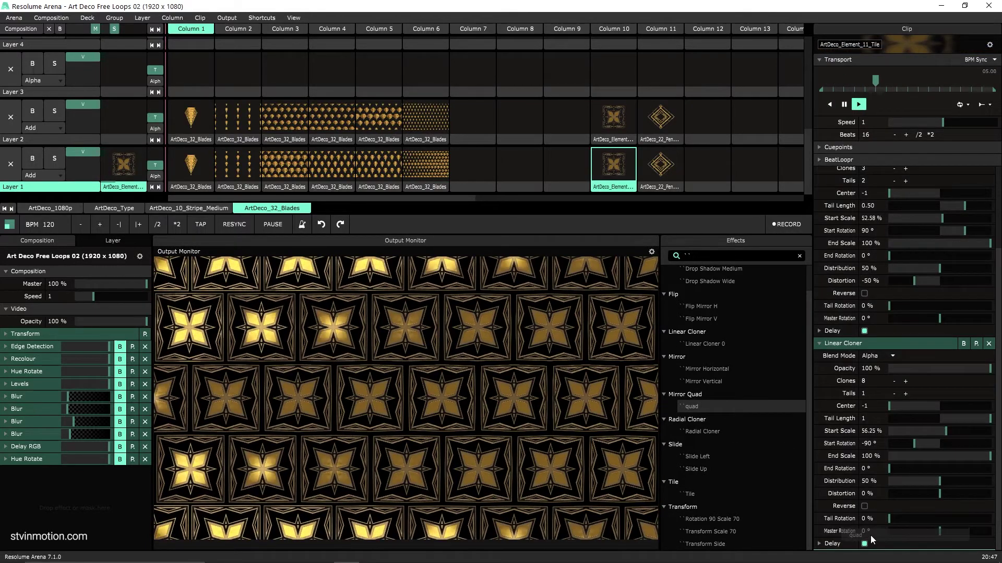
left_click_drag(872, 540, 871, 539)
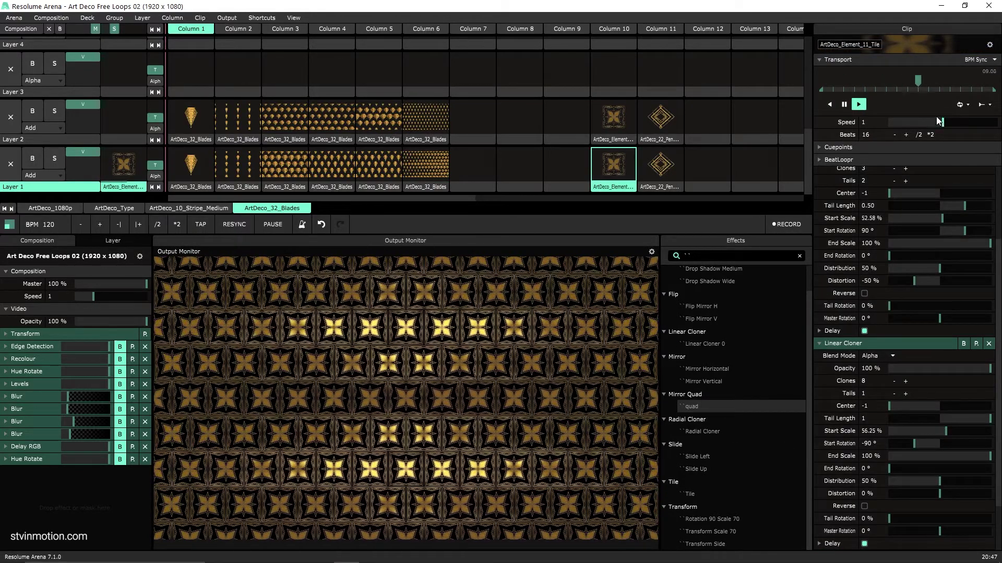